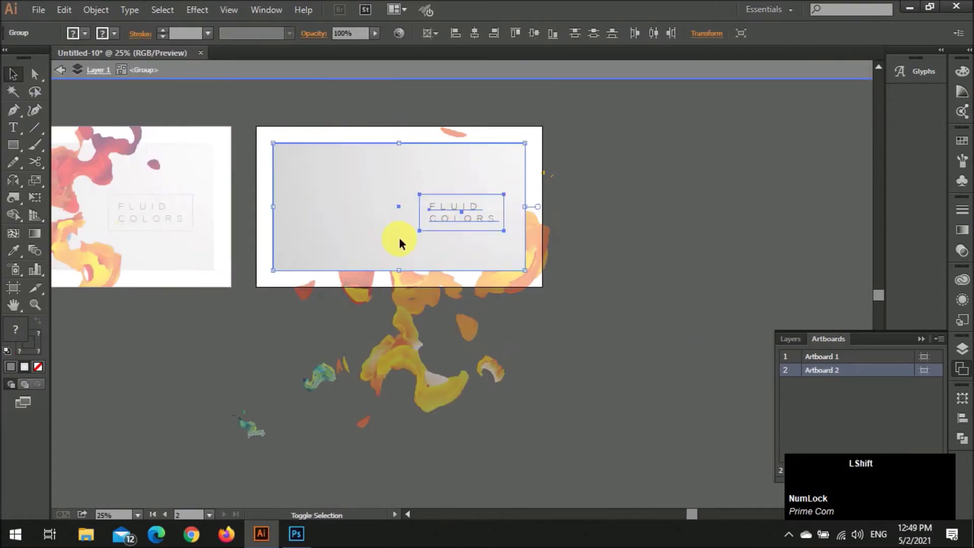
scroll(658, 212, "down", 2)
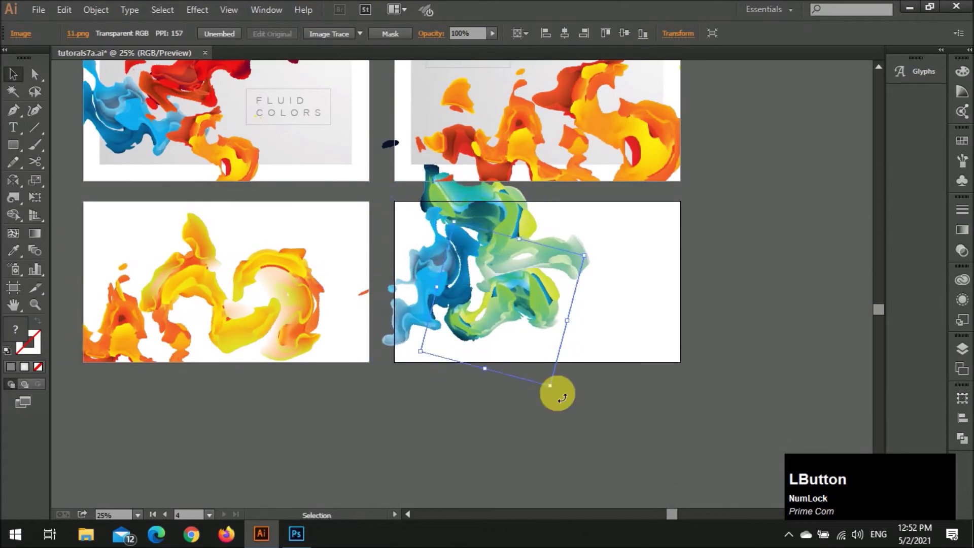
left_click_drag(579, 203, 594, 218)
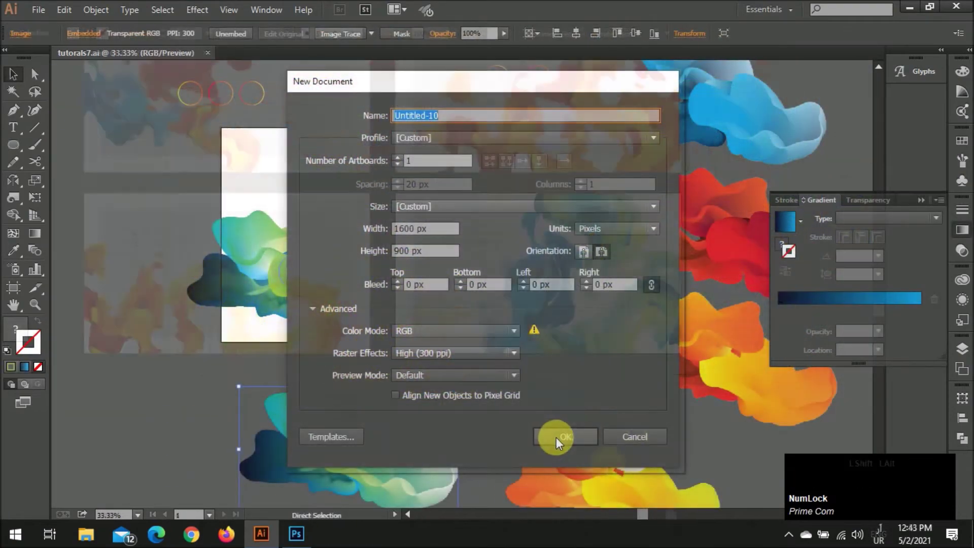
Step: Create a one-artboard 1600 × 900 px RGB document at 300 ppi and close the tutorals7.ai document
left_click(559, 437)
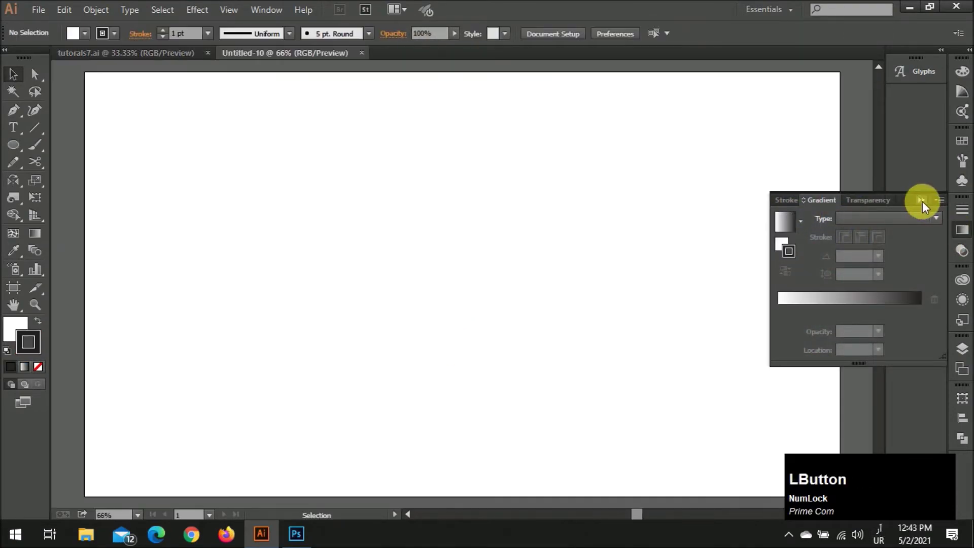
left_click(921, 200)
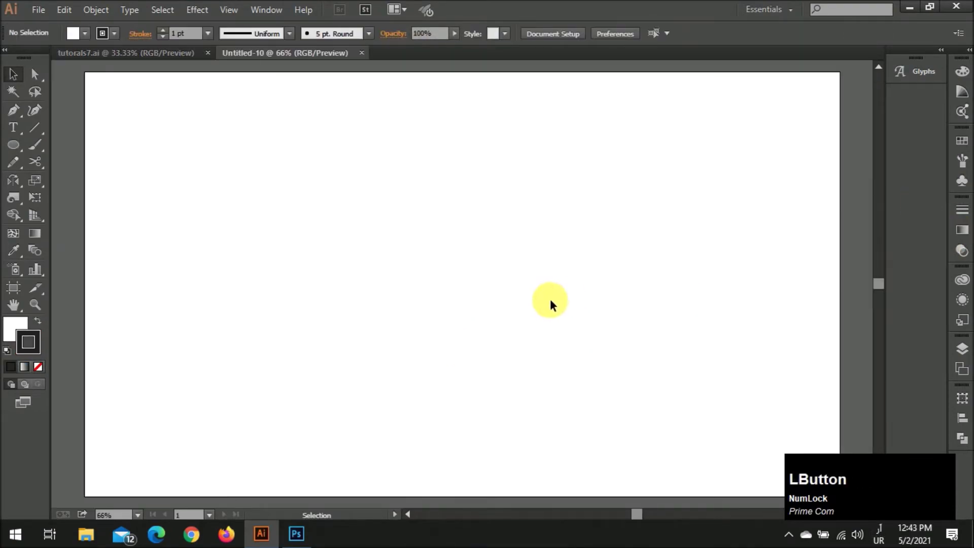
left_click(207, 53)
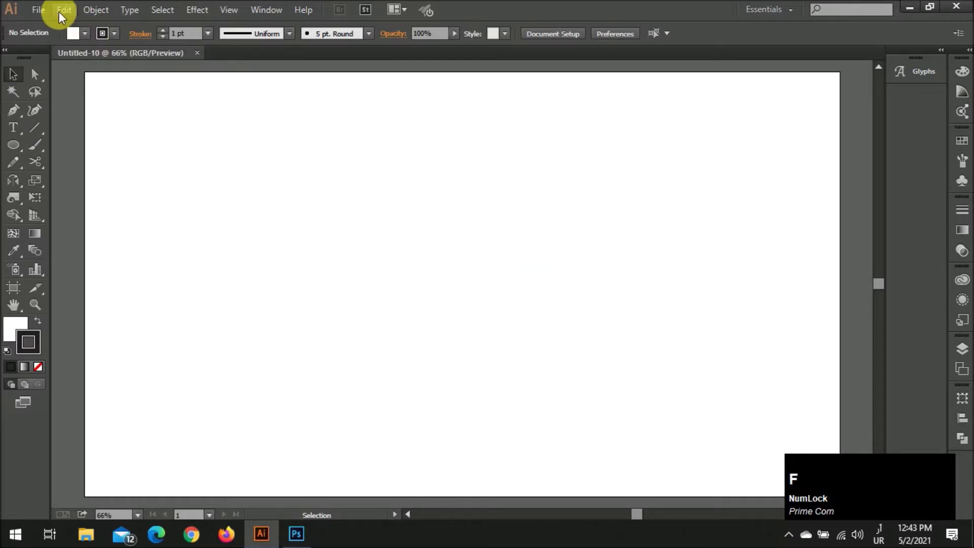
Step: Load the nine images from 5.png through 12.png, including 5a.png, for placing into the document
left_click(40, 11)
left_click(108, 257)
double_click(166, 117)
left_click(265, 197)
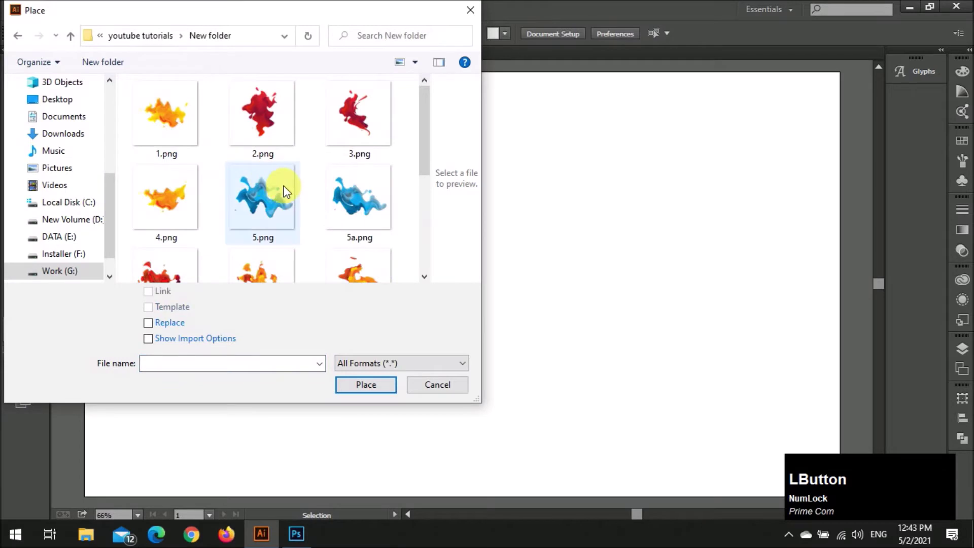
left_click(270, 199)
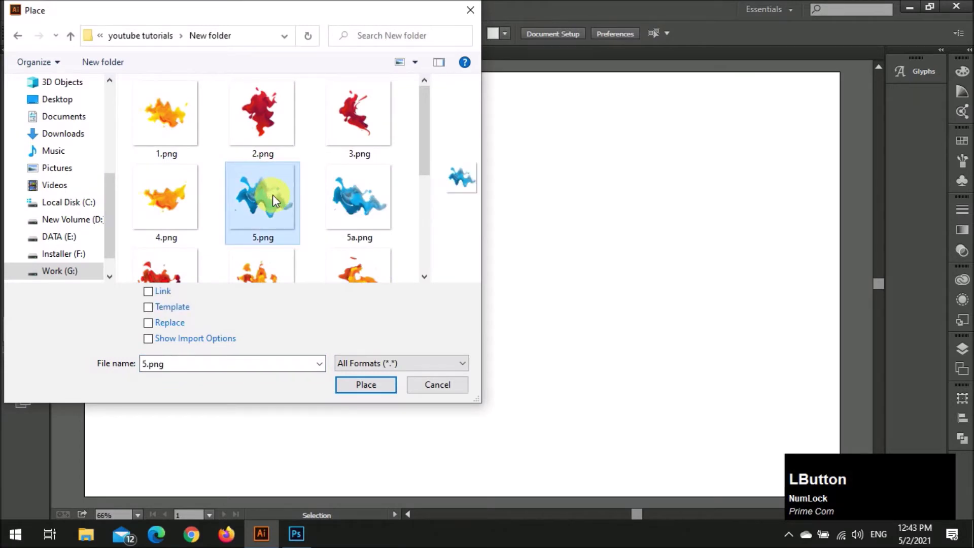
scroll(272, 194, "down", 1)
left_click_drag(425, 188, 403, 267)
left_click(167, 239, "shift")
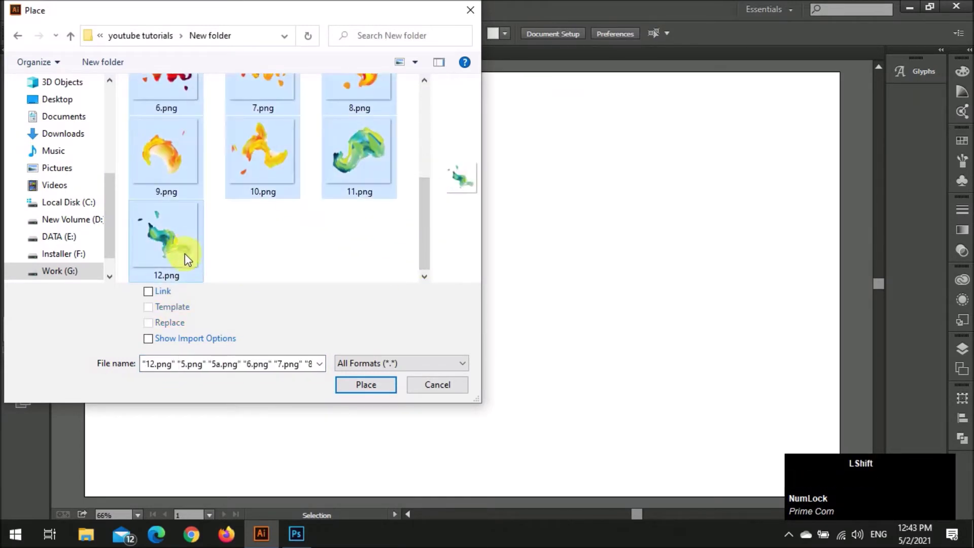
left_click(366, 384)
Step: Place the nine loaded paint-splash images in rows across the artboard, each at a small size
left_click_drag(137, 93, 300, 231)
left_click_drag(284, 95, 404, 217)
left_click_drag(409, 96, 533, 223)
left_click_drag(530, 101, 670, 241)
left_click_drag(670, 94, 804, 218)
left_click_drag(472, 224, 594, 348)
left_click_drag(608, 243, 723, 353)
left_click_drag(732, 242, 835, 347)
left_click_drag(550, 365, 650, 471)
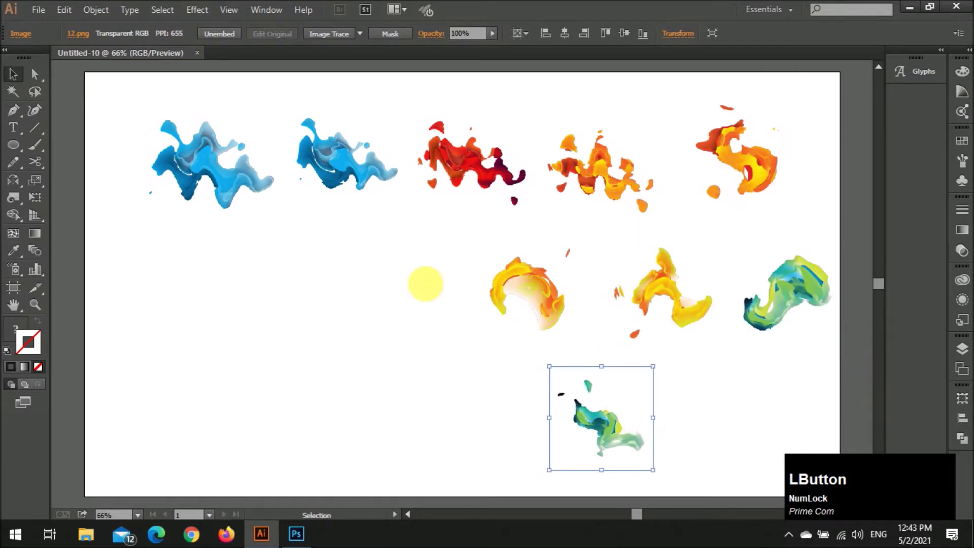
Step: Delete the 5.png blue splash, then move the 5a.png blue splash toward the artboard's left side and enlarge it
left_click(213, 163)
key("BackSpace")
left_click_drag(335, 170, 233, 248)
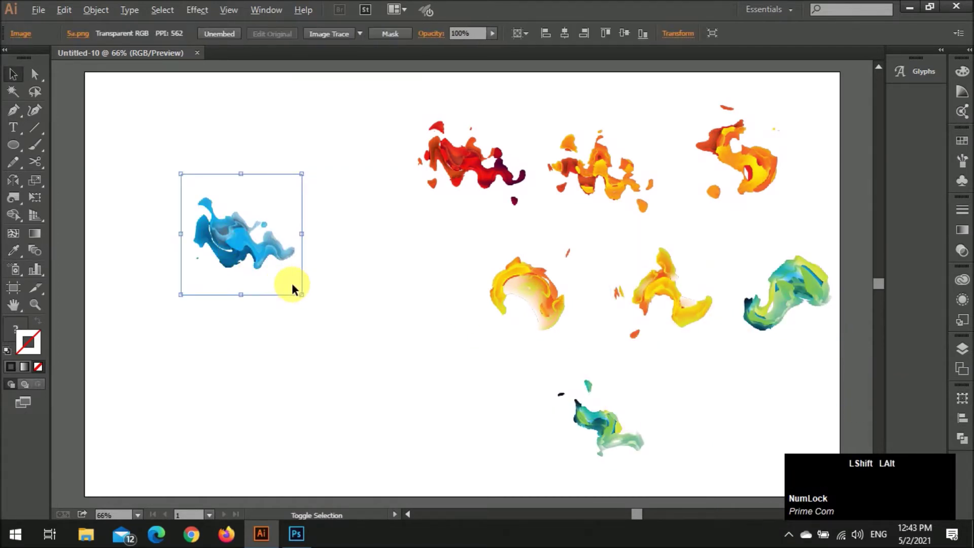
left_click_drag(303, 296, 344, 323)
left_click_drag(340, 287, 332, 305)
Step: Rotate the red 6.png splash about 45°, enlarge it and position it over the upper right of the blue splash
left_click_drag(445, 181, 328, 264)
left_click_drag(431, 318, 422, 278)
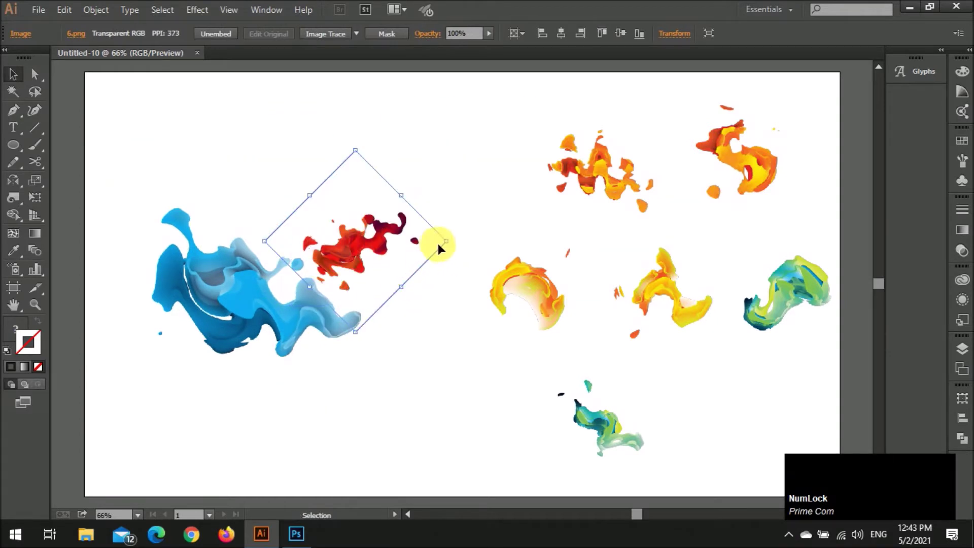
left_click_drag(447, 241, 526, 242)
left_click_drag(413, 250, 340, 204)
left_click_drag(452, 195, 552, 176)
left_click_drag(435, 210, 456, 207)
mouse_move(394, 221)
left_mouse_down()
mouse_move(405, 223)
mouse_move(389, 241)
left_mouse_up()
scroll(390, 240, "down", 1)
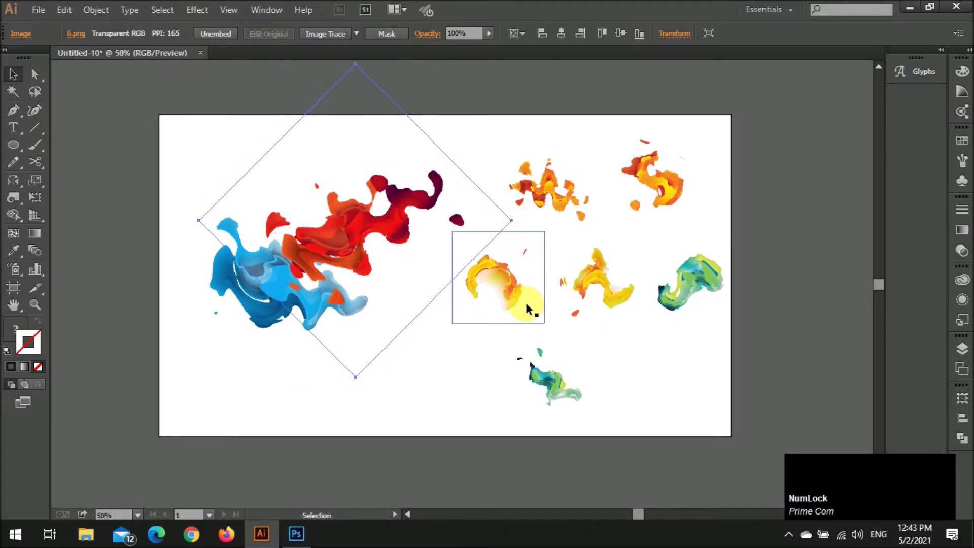
scroll(526, 302, "down", 1)
left_click_drag(324, 303, 328, 304)
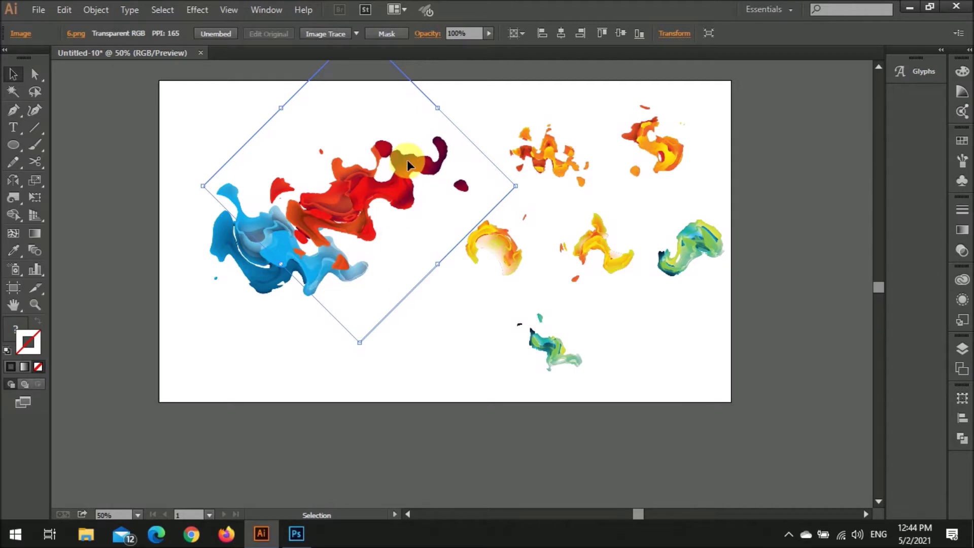
Step: Move the orange 8.png splash to the lower right end of the blue splash and enlarge it
left_click_drag(674, 155, 387, 290)
left_click(418, 333, "alt+shift")
left_click(409, 312)
left_click_drag(420, 335, 457, 372)
left_click_drag(408, 312, 411, 310)
Step: Move the five unused splash images off the artboard to its right
left_click(425, 148)
left_click_drag(700, 142, 509, 397)
scroll(524, 336, "right", 4)
left_click_drag(412, 259, 739, 259)
Step: Enlarge the blue, red and orange splashes together and position them over the artboard's left and middle
scroll(429, 305, "left", 7)
left_click_drag(524, 156, 298, 282)
left_click_drag(533, 200, 656, 192)
left_click_drag(525, 223, 557, 218)
left_click_drag(524, 233, 524, 227)
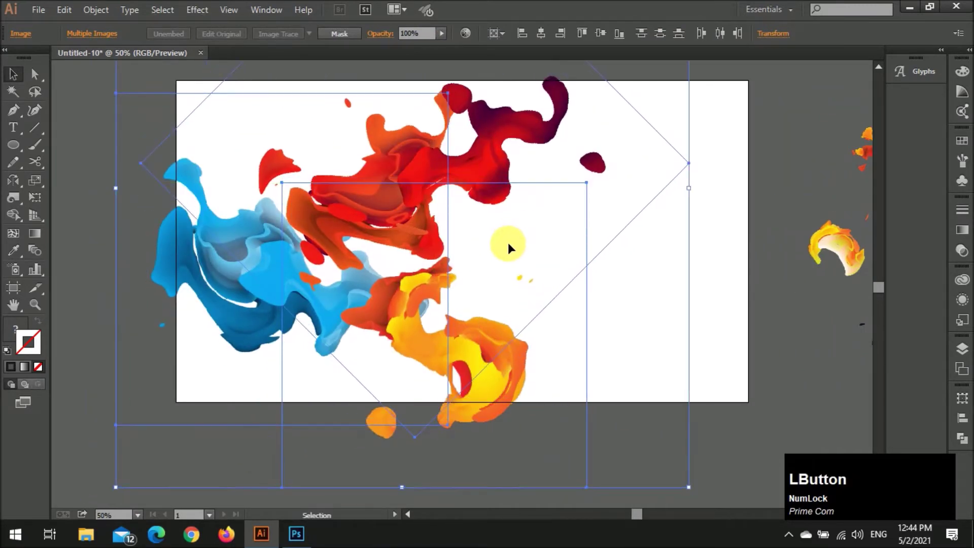
left_click_drag(474, 268, 475, 262)
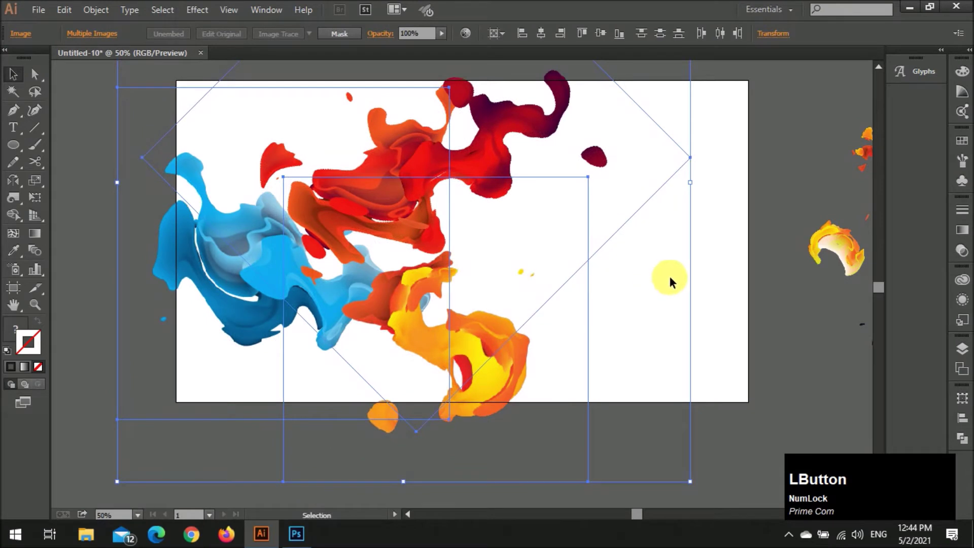
left_click(722, 274)
Step: Draw a white rectangle without a stroke that covers the whole artboard over the splashes
scroll(610, 292, "up", 1)
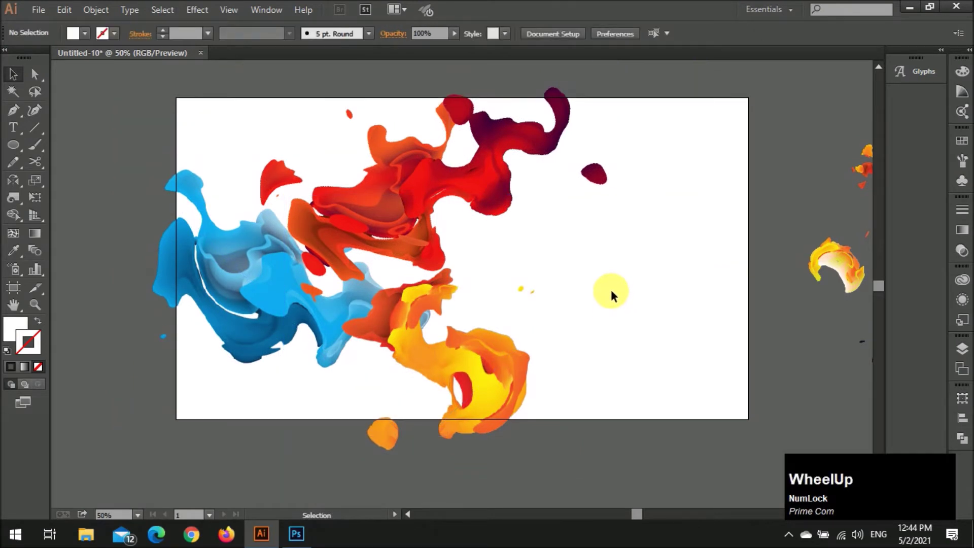
scroll(604, 279, "right", 1)
key("m")
left_click(165, 105)
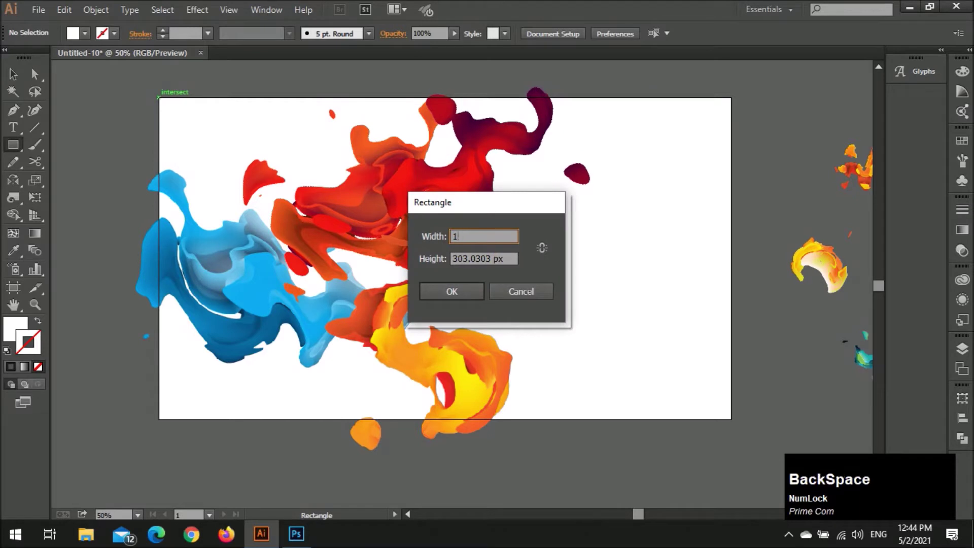
key("Return")
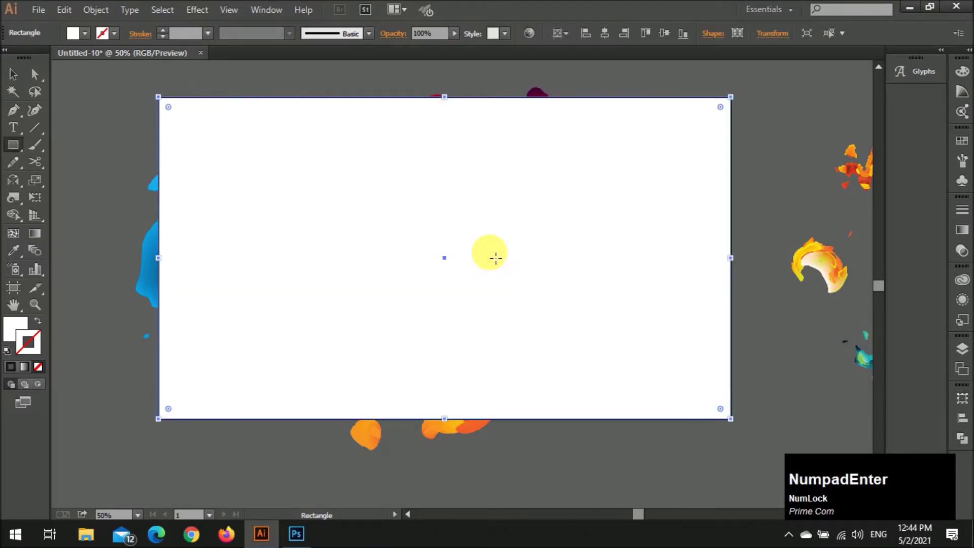
Step: Copy the artboard-sized rectangle and use the original as a clipping mask on the three splashes
key("v")
left_click(137, 98)
left_click(170, 105)
left_click_drag(133, 93, 644, 357)
right_click(542, 260)
left_click(654, 343)
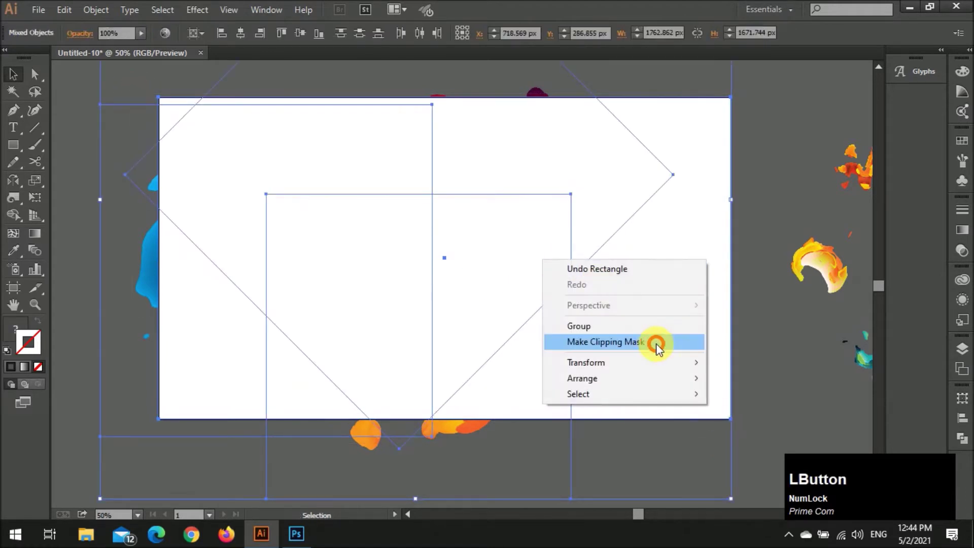
Step: Paste the rectangle copy in place, shrink it to leave a border inside the artboard, and send it to the back
left_click(616, 303)
key("ctrl+shift+v")
left_click_drag(731, 96, 672, 130)
left_click_drag(679, 264, 695, 257)
key("ctrl+shift+bracketleft")
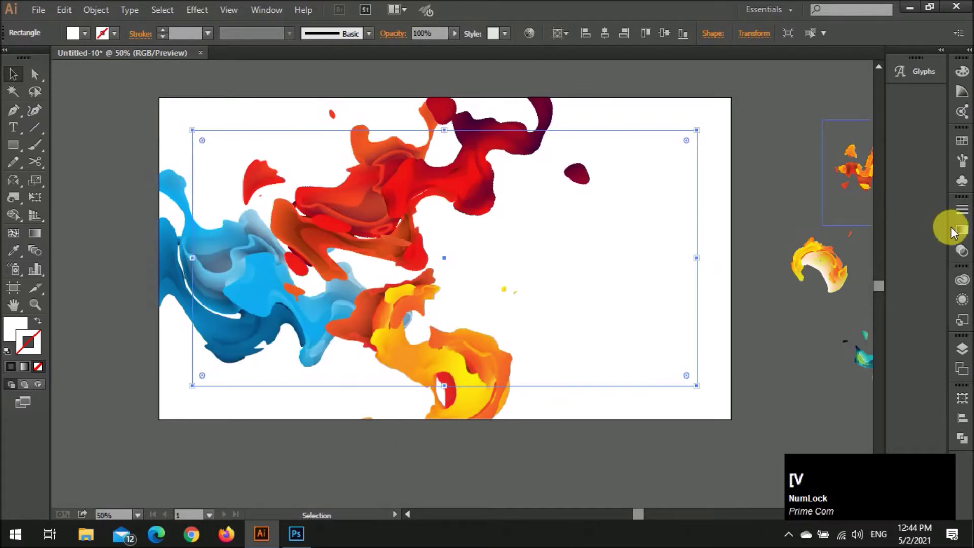
Step: Fill the inner rectangle with a linear gradient from white to light grey
left_click(962, 232)
left_click(826, 300)
left_click(808, 311)
left_click_drag(921, 311, 924, 339)
left_click_drag(807, 310, 921, 311)
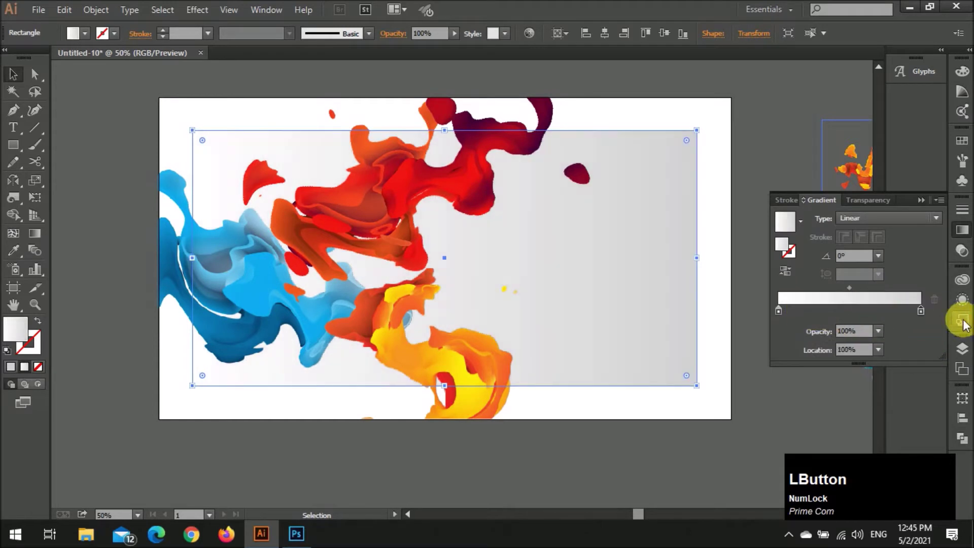
left_click(803, 312)
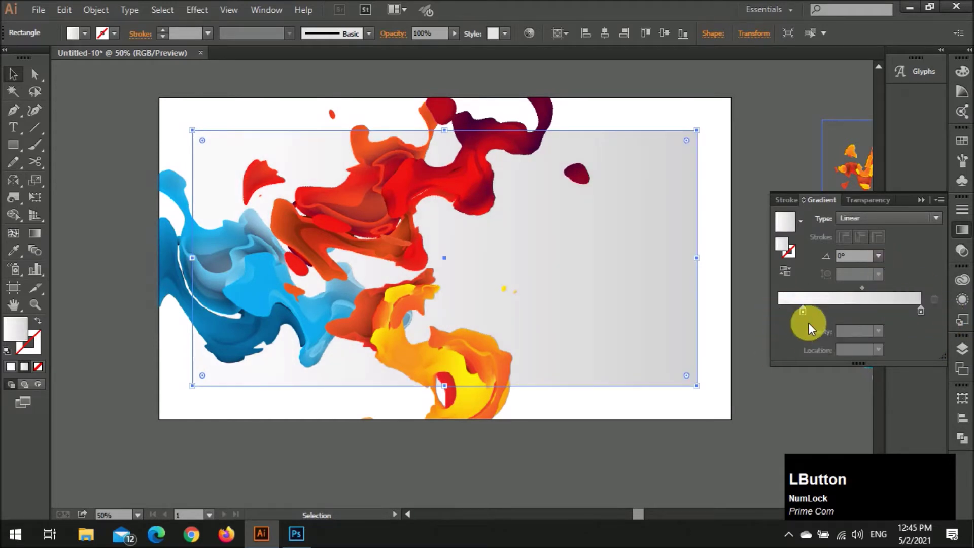
left_click(631, 463)
Step: Make the inner rectangle's gradient radial and stretch it from the upper right corner to the lower left at -153°
scroll(663, 358, "down", 1)
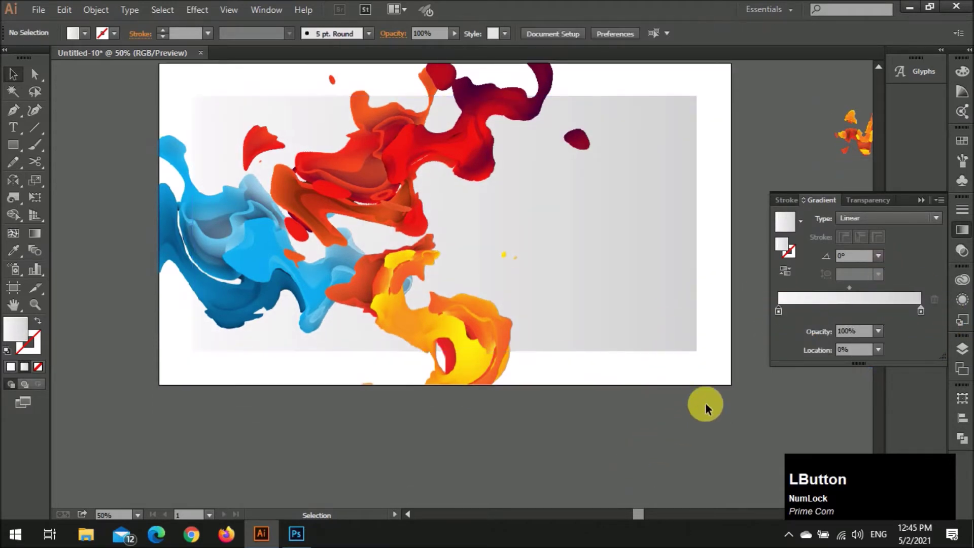
scroll(705, 402, "right", 1)
left_click(633, 294)
left_click(913, 219)
left_click(890, 244)
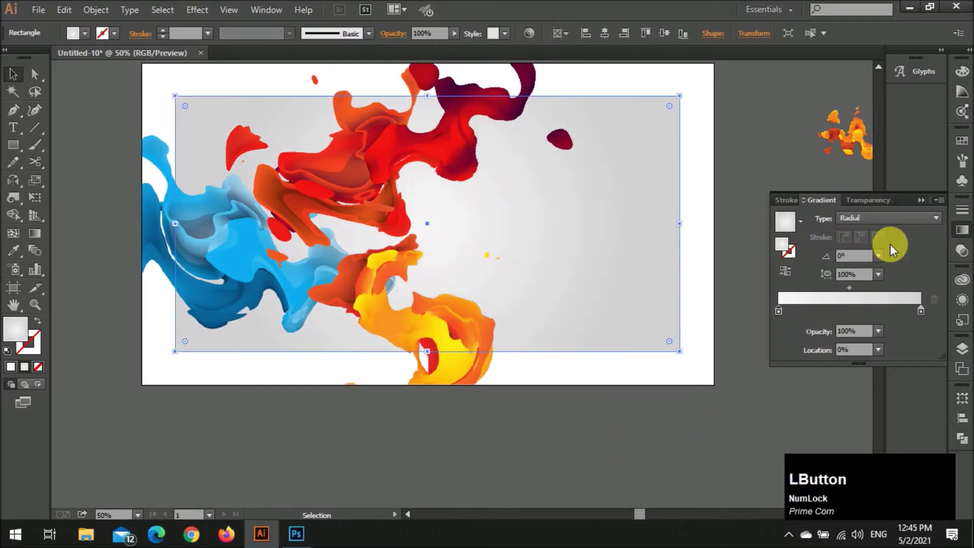
left_click(885, 219)
left_click(879, 244)
key("g")
left_click_drag(685, 102, 157, 348)
key("v")
left_click(424, 441)
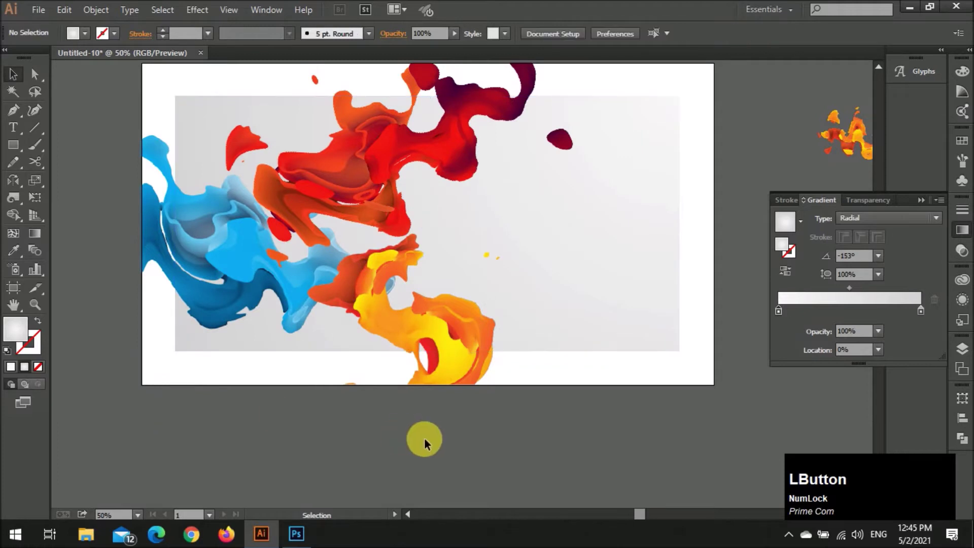
scroll(444, 435, "down", 1)
scroll(444, 435, "down", 1)
scroll(551, 426, "left", 1)
scroll(566, 426, "down", 1)
scroll(570, 426, "up", 1)
scroll(570, 429, "up", 1)
scroll(542, 409, "up", 2)
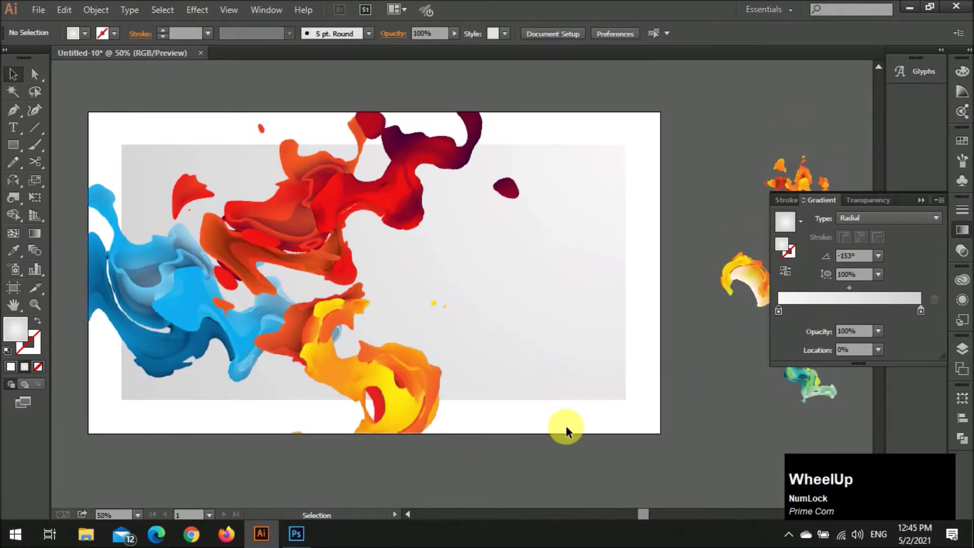
scroll(535, 436, "down", 1)
Step: Add the text "Fluid Colors", enlarge it to about 122.5 pt and position it right of the splashes
key("m")
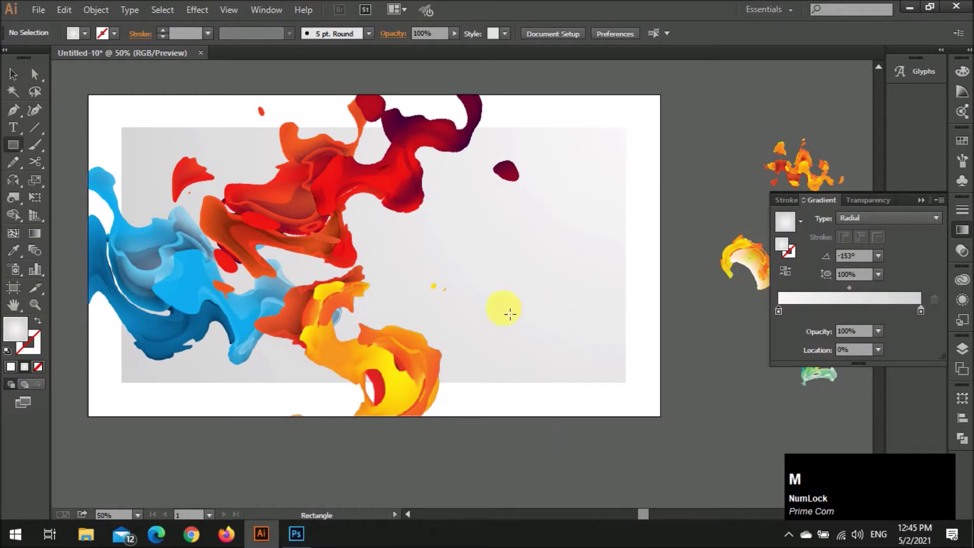
key("t")
left_click(523, 254)
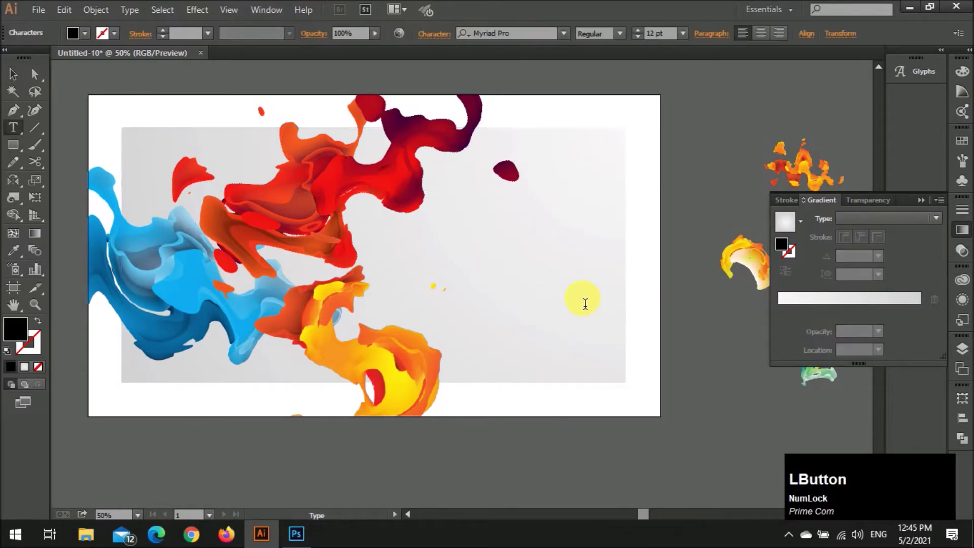
type("I")
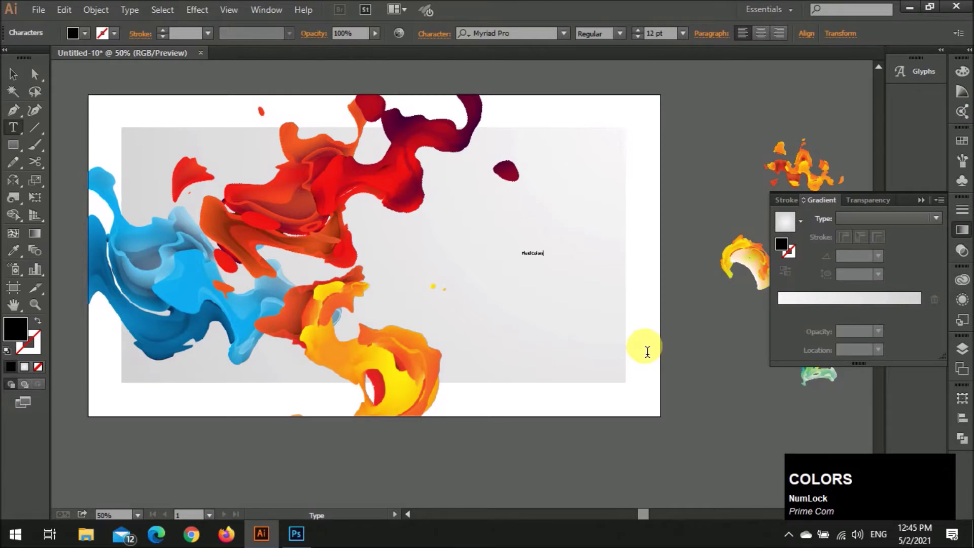
left_click(16, 70)
left_click_drag(543, 256, 731, 354)
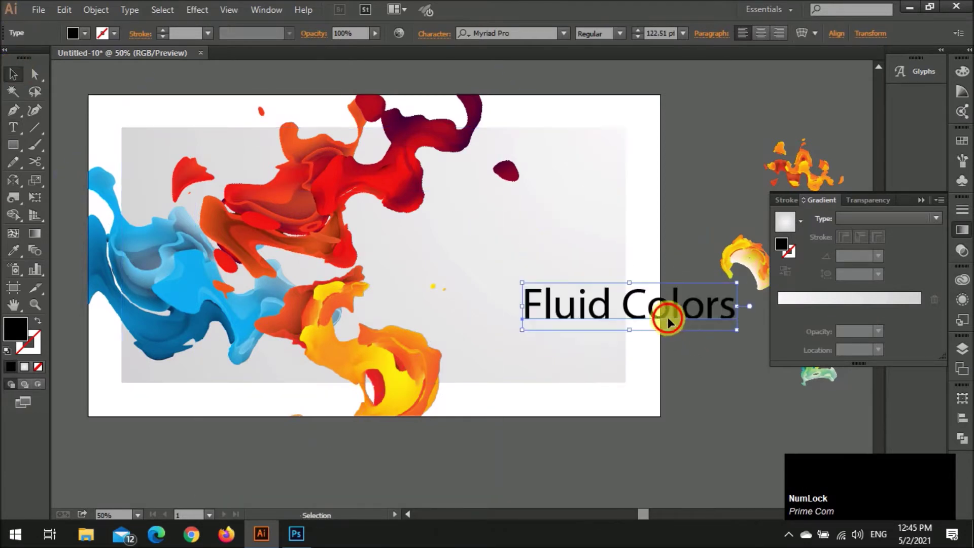
left_click_drag(640, 318, 602, 248)
Step: Split the title into two lines, with "Fluid" above "Colors"
double_click(590, 238)
key("Return")
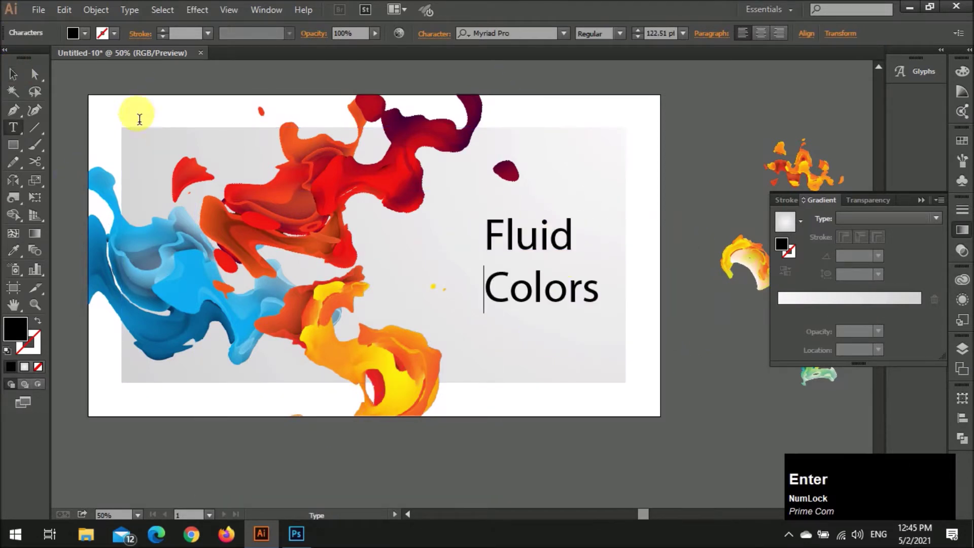
left_click(14, 75)
Step: Try the Microsoft New Tai Lue font on the title and replace it with Castellar
left_click(565, 33)
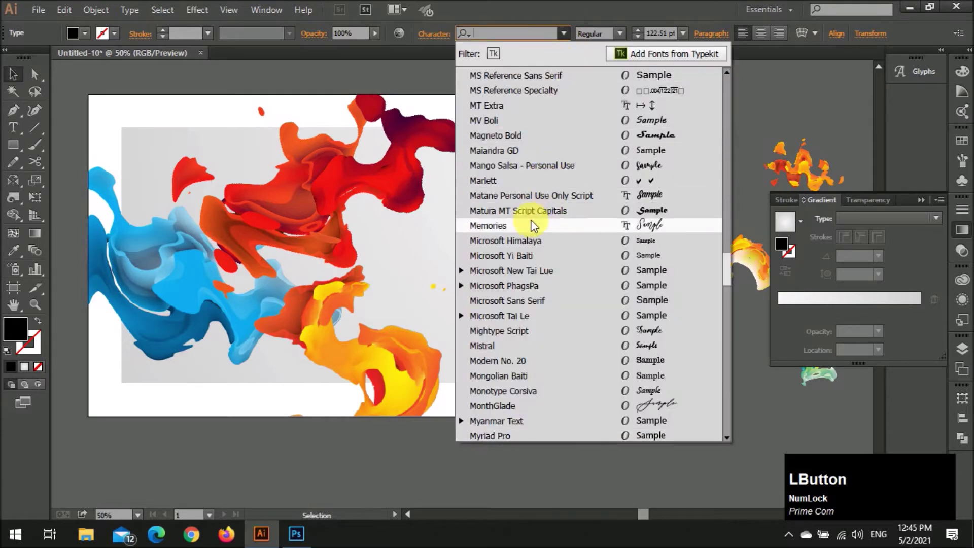
left_click(534, 254)
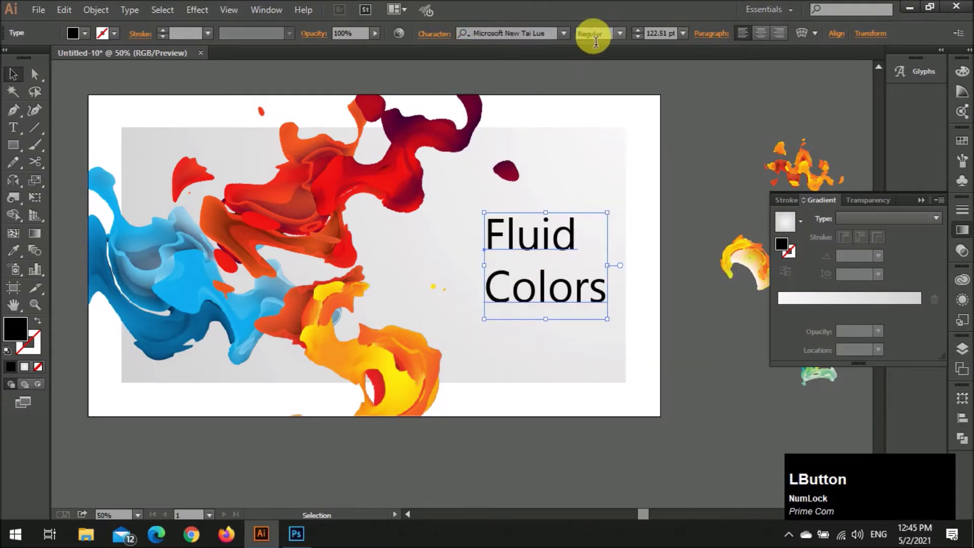
left_click(563, 33)
scroll(550, 155, "up", 20)
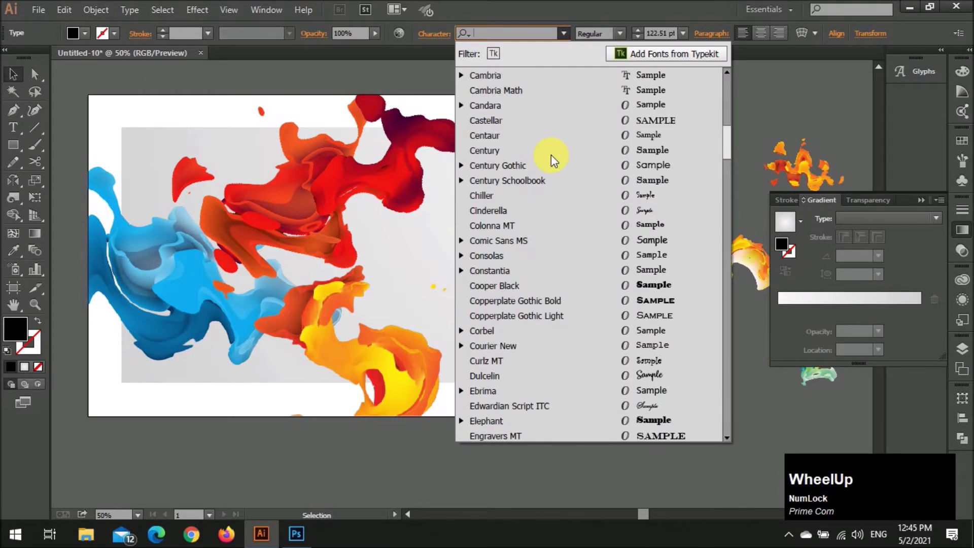
left_click(524, 121)
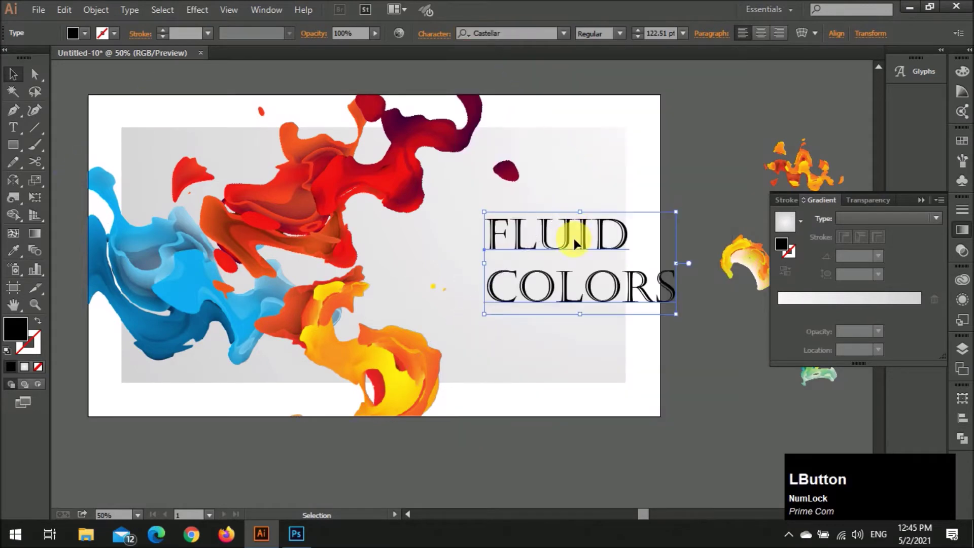
Step: Change the title's font to Gotham Book and move the title left so it fits inside the grey panel
left_click(563, 33)
scroll(553, 153, "up", 10)
left_click(525, 33)
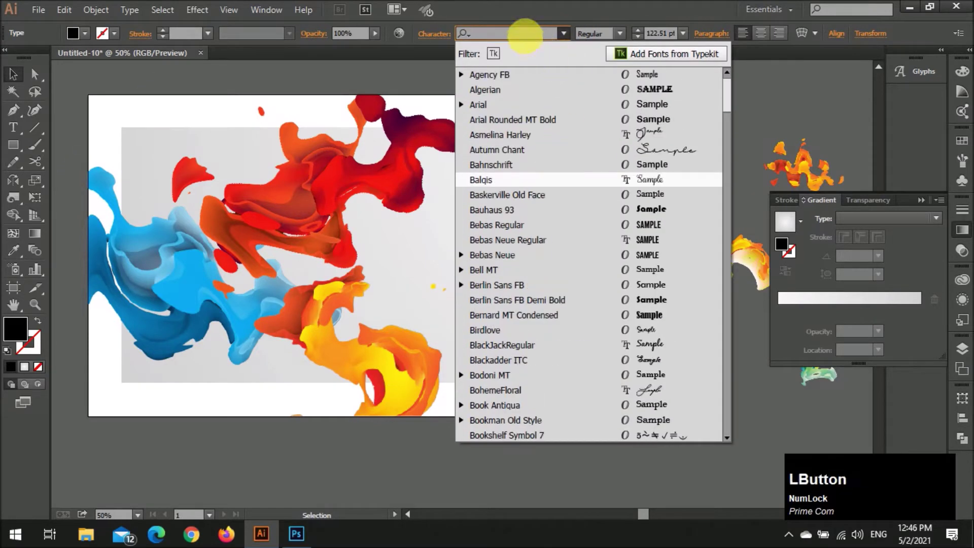
type("s")
key("BackSpace")
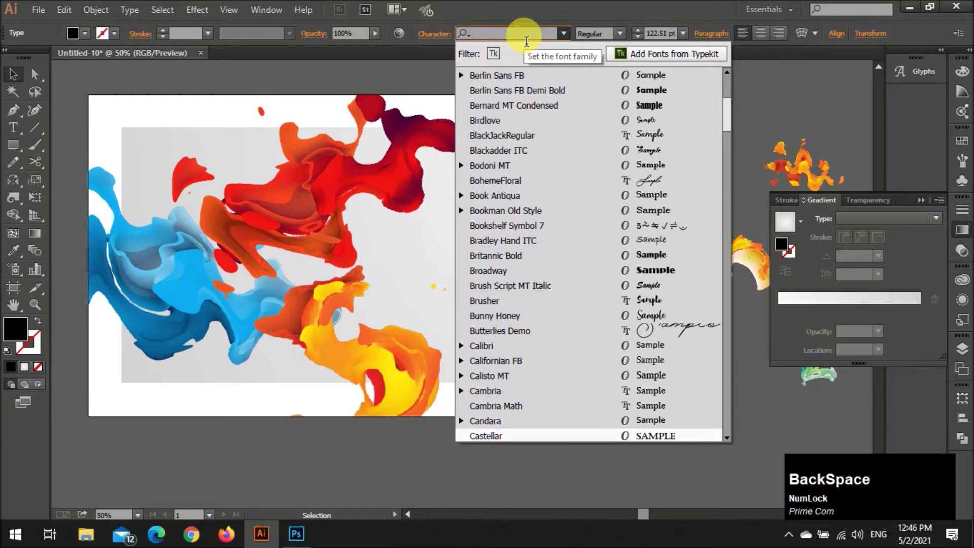
type("mon")
key("BackSpace")
key("BackSpace")
key("BackSpace")
type("go")
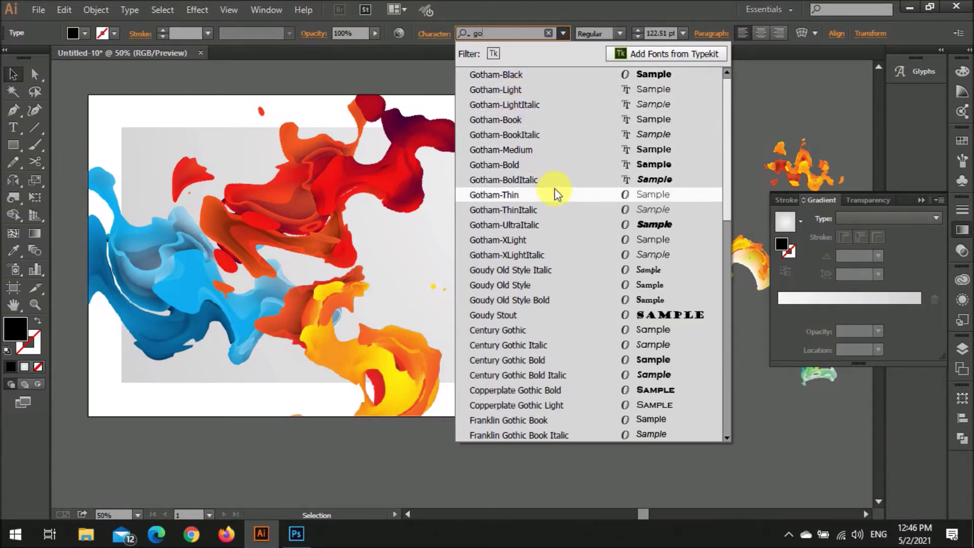
left_click(586, 122)
left_click_drag(592, 206, 519, 222)
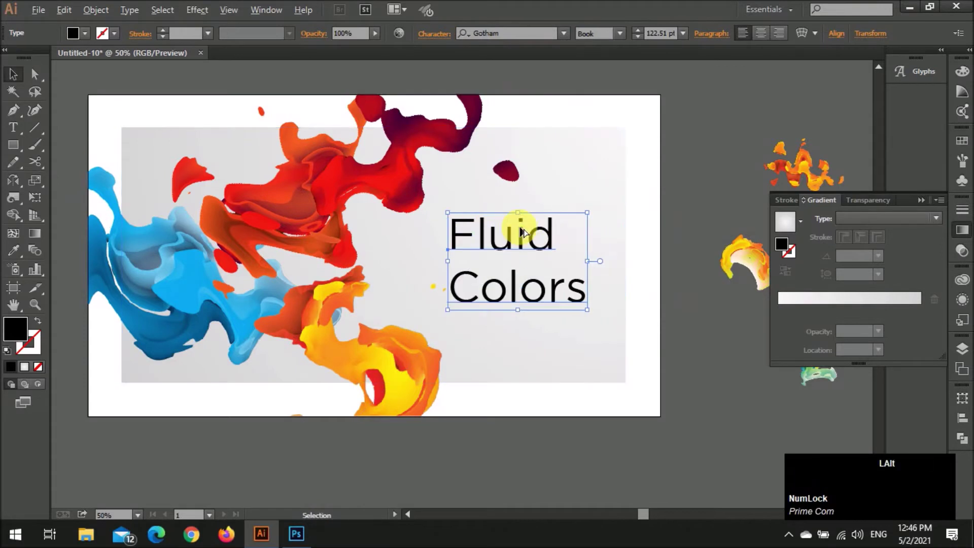
Step: Set the title in all caps and give it a dark grey fill
key("ctrl+shift+k")
left_click(85, 33)
left_click(78, 99)
left_click(38, 99)
Step: Scale the title down to about 75.7 pt and place it to the right of the paint splashes
left_click(531, 296)
left_click_drag(532, 296, 513, 308)
left_click_drag(620, 320, 543, 298)
Step: Widen the title's letter spacing considerably and slightly increase the spacing between its two lines
key("alt+Right")
key("alt+Right")
key("alt+Right")
key("alt+Right")
key("alt+Right")
key("alt+Right")
key("alt+Right")
key("alt+Right")
key("alt+Right")
key("alt+Right")
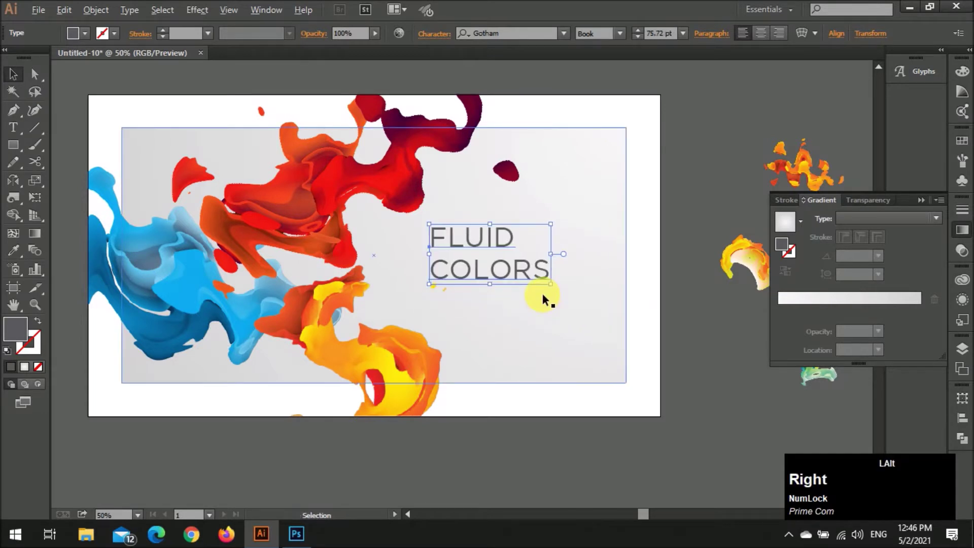
key("alt+Down")
key("alt+Right")
key("alt+Right")
key("alt+Right")
key("alt+Right")
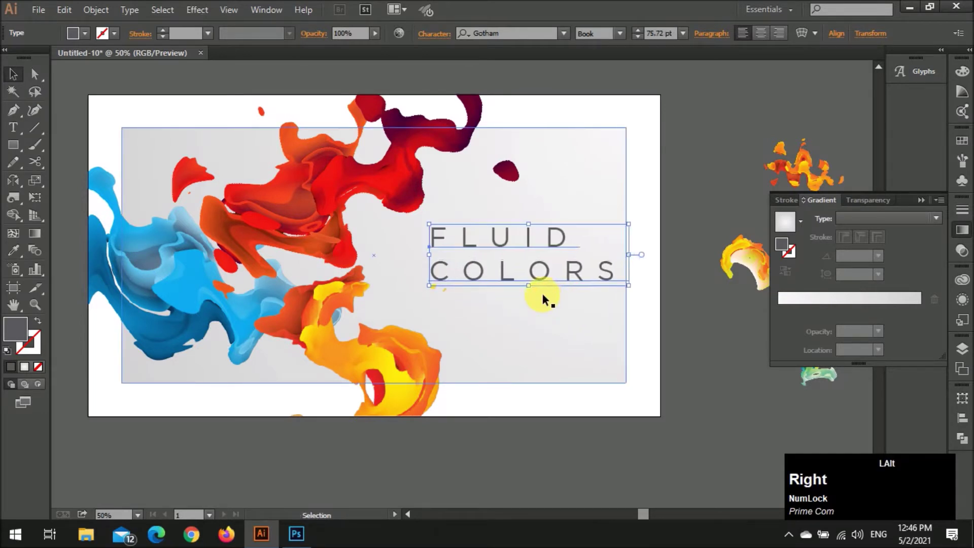
Step: Shift the title down and slightly to the left within the grey panel
key("shift+Down")
key("shift+Down")
key("shift+Down")
key("shift+Down")
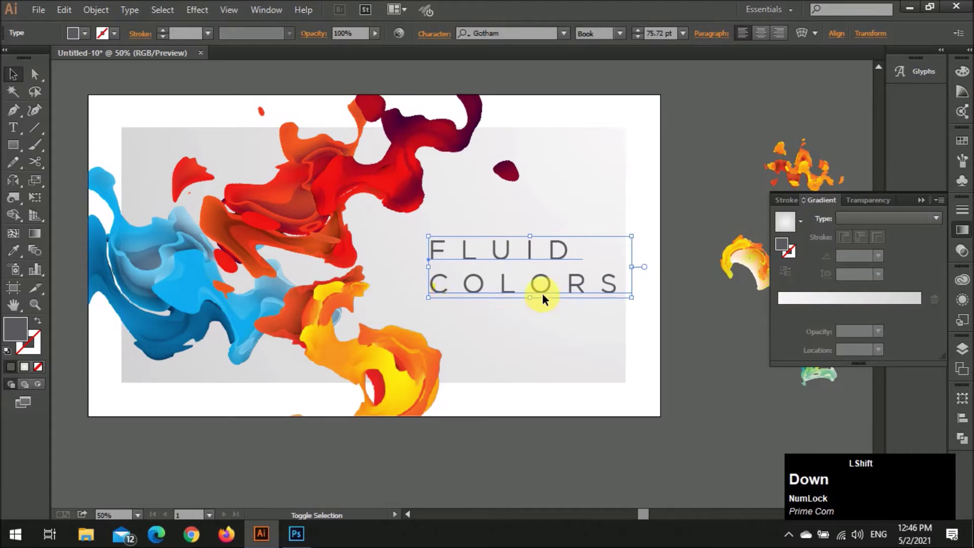
left_click(633, 425)
scroll(637, 427, "up", 1)
left_click_drag(562, 242, 534, 243)
left_click(689, 298)
scroll(667, 293, "down", 2)
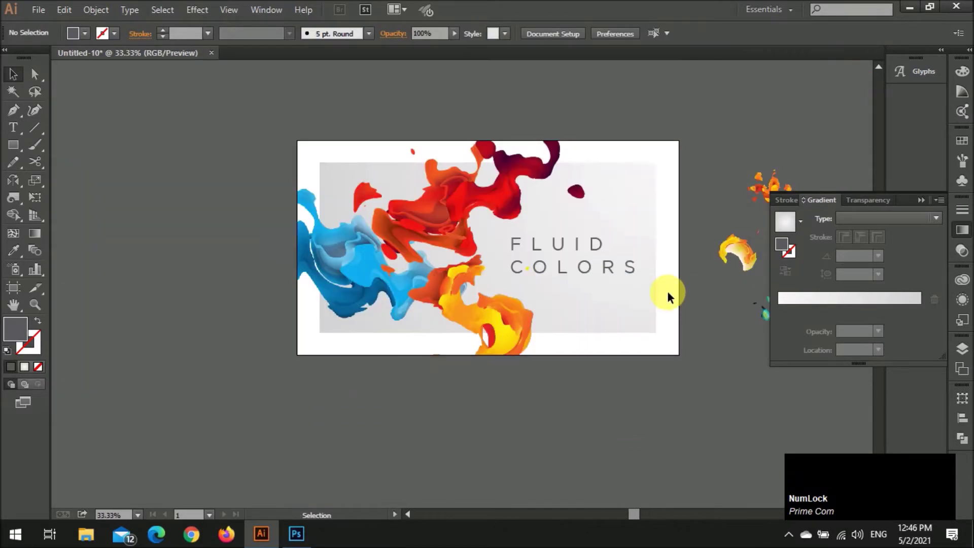
Step: Scale the title down to about 52 pt
scroll(665, 291, "up", 2)
left_click(607, 258, "shift")
left_click_drag(609, 261, 575, 246)
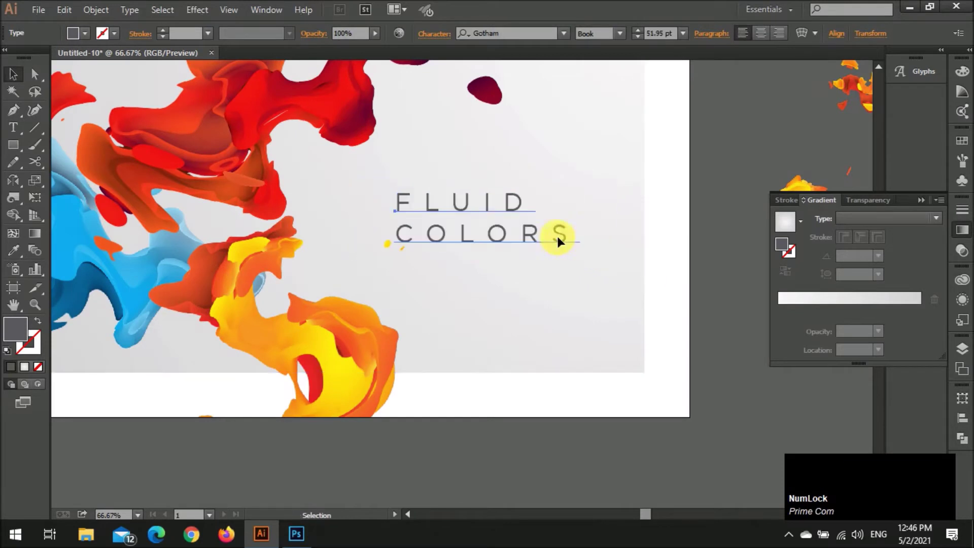
Step: Draw a rectangular frame around the title with no fill and a 2 pt black stroke
left_click(28, 149)
left_click_drag(367, 171, 588, 266)
key("v")
left_click_drag(367, 223, 363, 220)
key("slash")
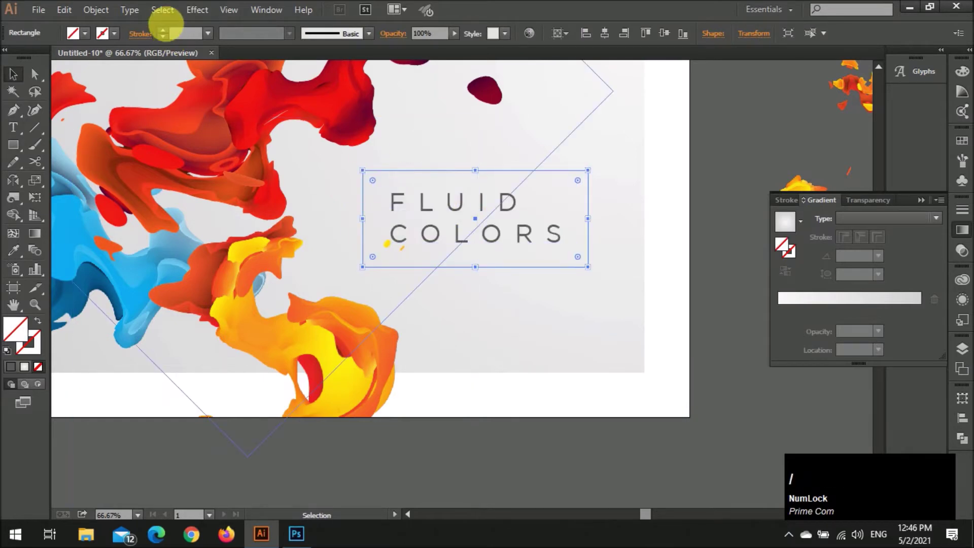
left_click(162, 30)
left_click(694, 216)
scroll(732, 165, "down", 1)
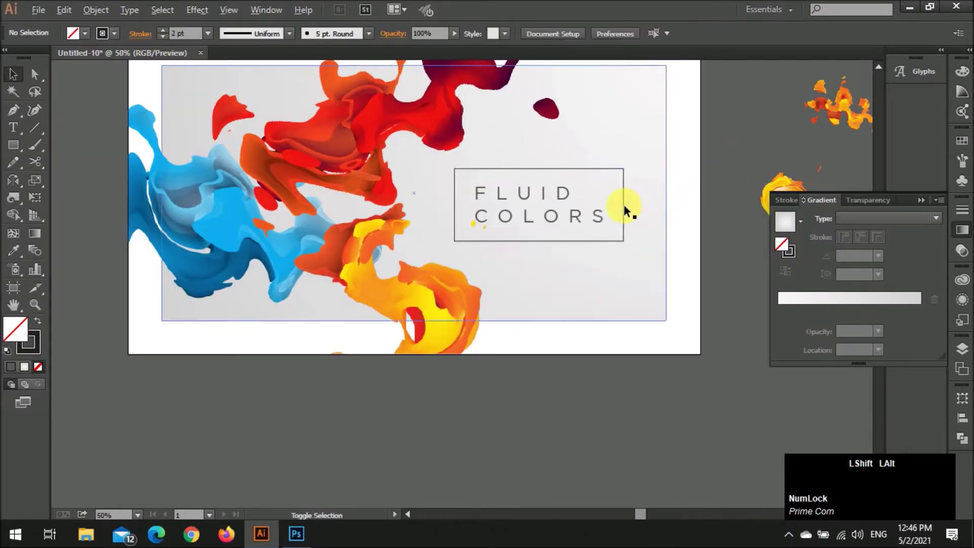
Step: Try the Light Italic style on the title and replace it with Light
scroll(627, 209, "up", 2)
left_click(582, 219)
left_click(619, 33)
left_click(614, 61)
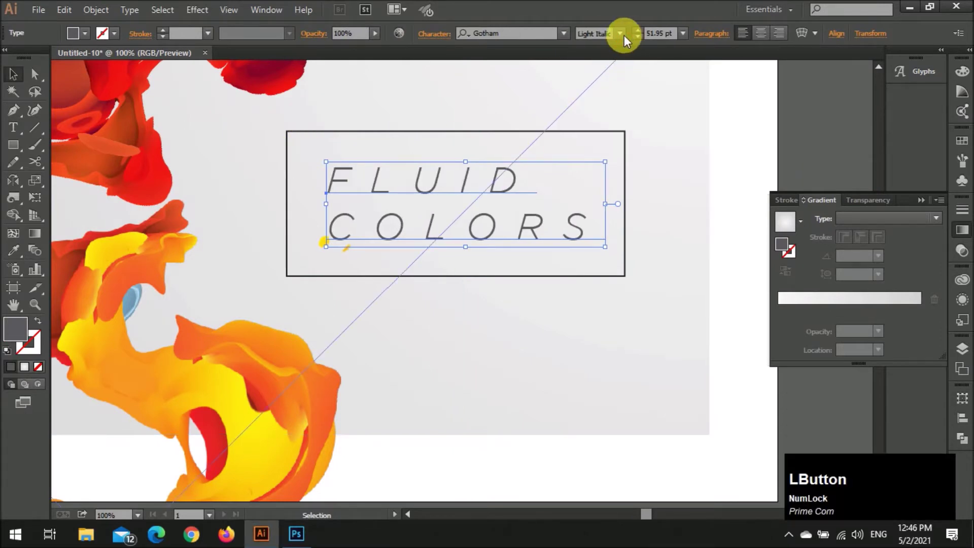
left_click(621, 34)
left_click(620, 50)
left_click(713, 137)
scroll(713, 137, "down", 3)
scroll(710, 147, "down", 1)
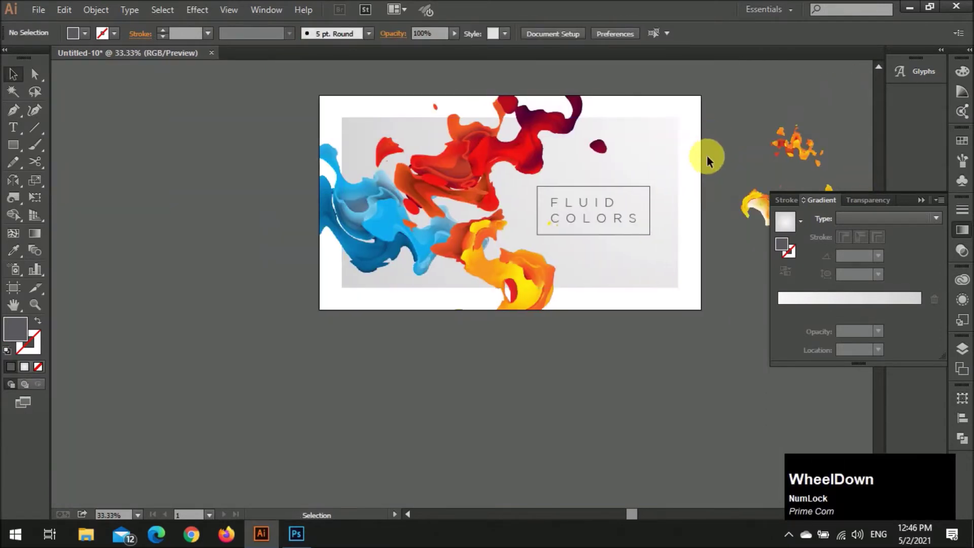
Step: Recolor the title frame's stroke to a light grey swatch
scroll(621, 203, "up", 2)
left_click(615, 203)
left_click(115, 33)
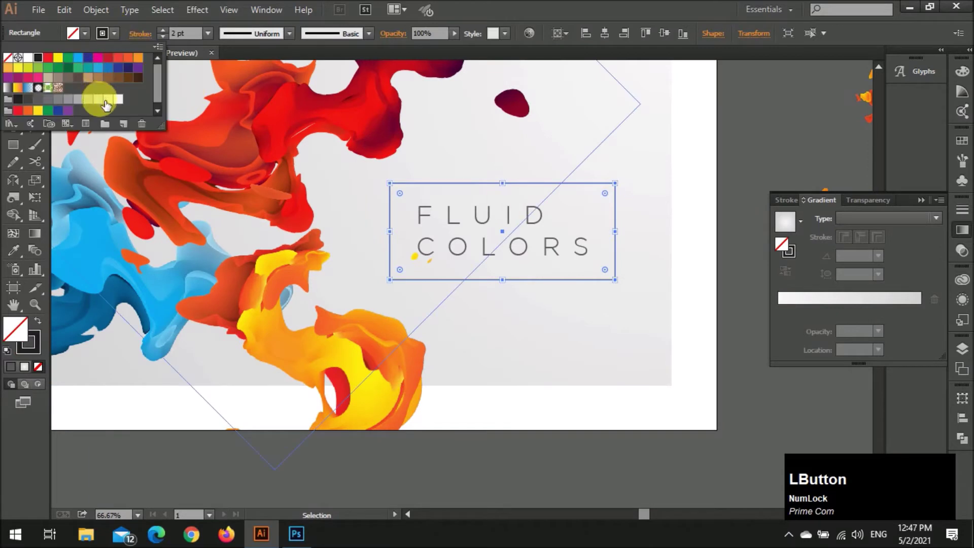
left_click(84, 99)
left_click(744, 153)
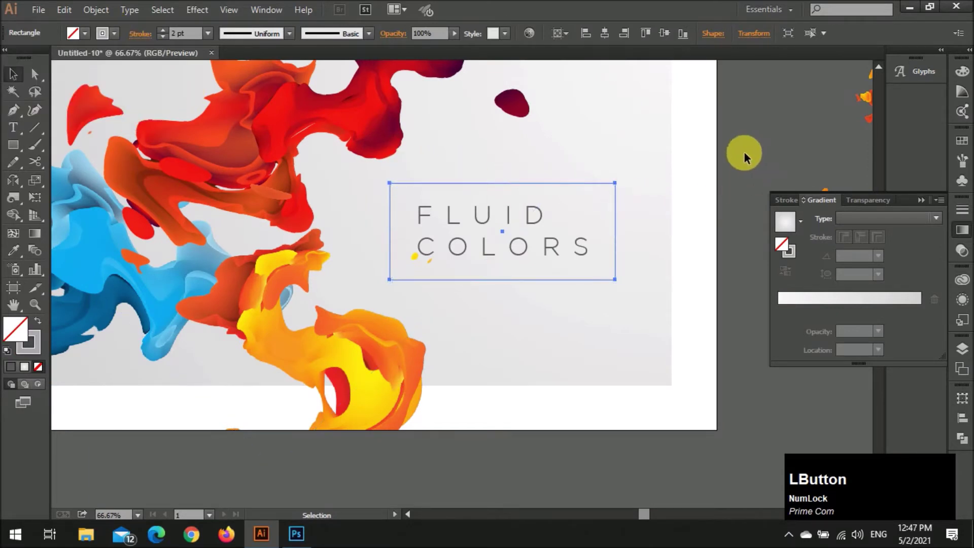
Step: Fill the title text with a medium grey swatch
left_click(587, 244)
left_click(86, 34)
left_click(60, 97)
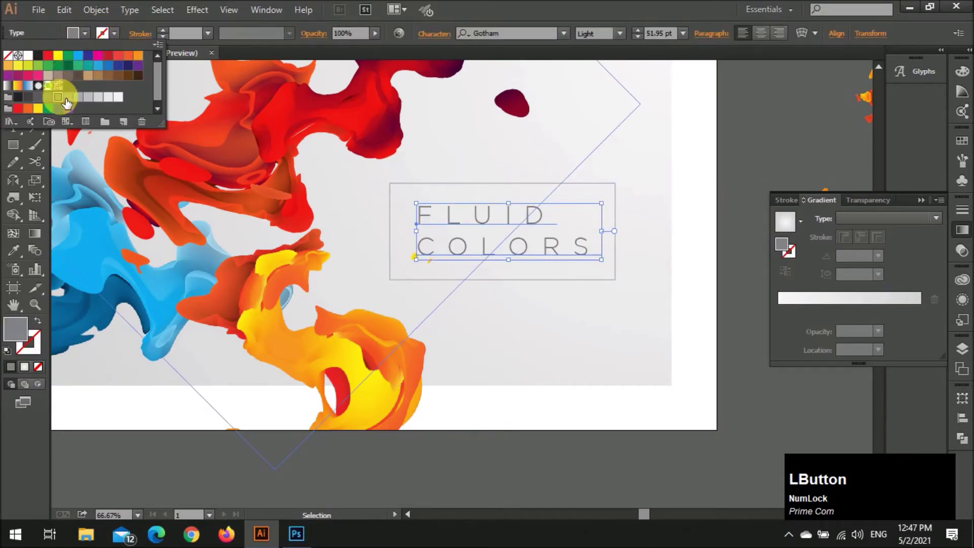
left_click(765, 150)
scroll(765, 151, "down", 2, "ctrl")
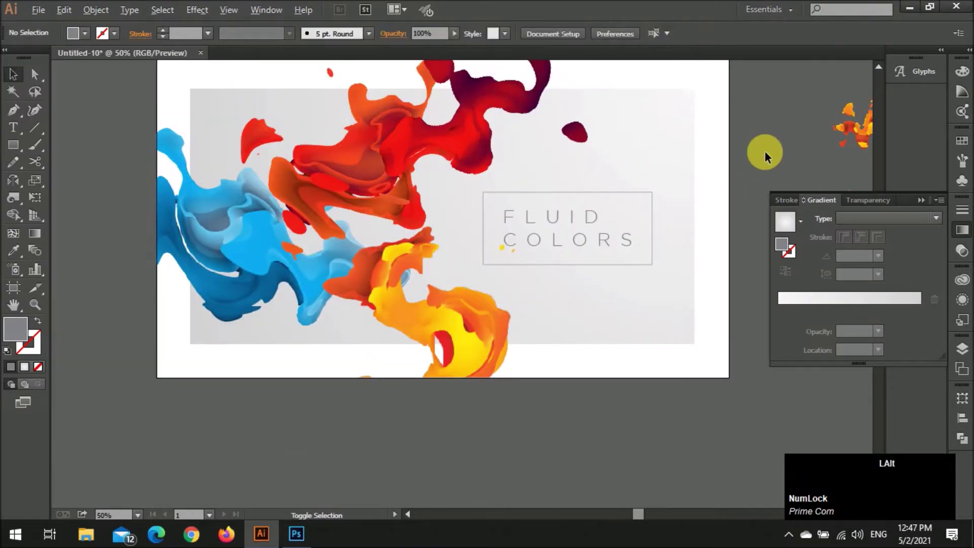
Step: Move the five unused splash images from beside the artboard to the empty area below it
scroll(746, 152, "right", 6, "ctrl")
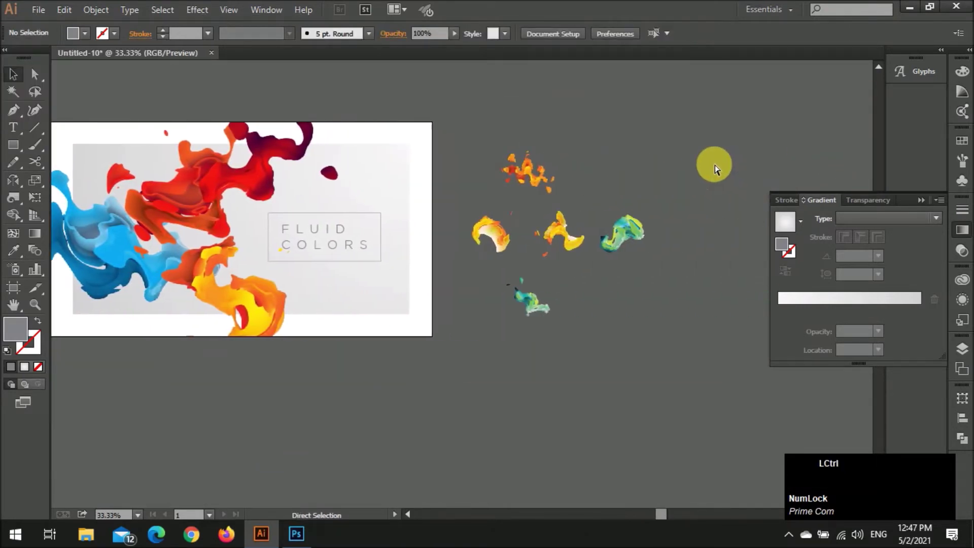
left_click(575, 181)
left_click_drag(556, 217, 451, 333)
left_click_drag(438, 175, 365, 400)
left_click(469, 332)
scroll(465, 325, "down", 1)
scroll(490, 332, "down", 1)
Step: Add a second 1600 × 900 px artboard to the right of the first one
left_click(915, 200)
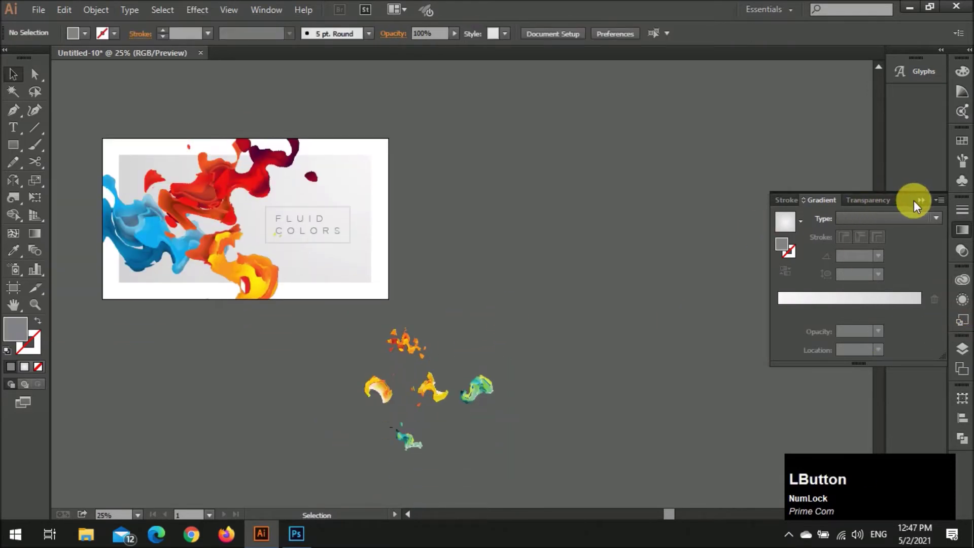
left_click(962, 371)
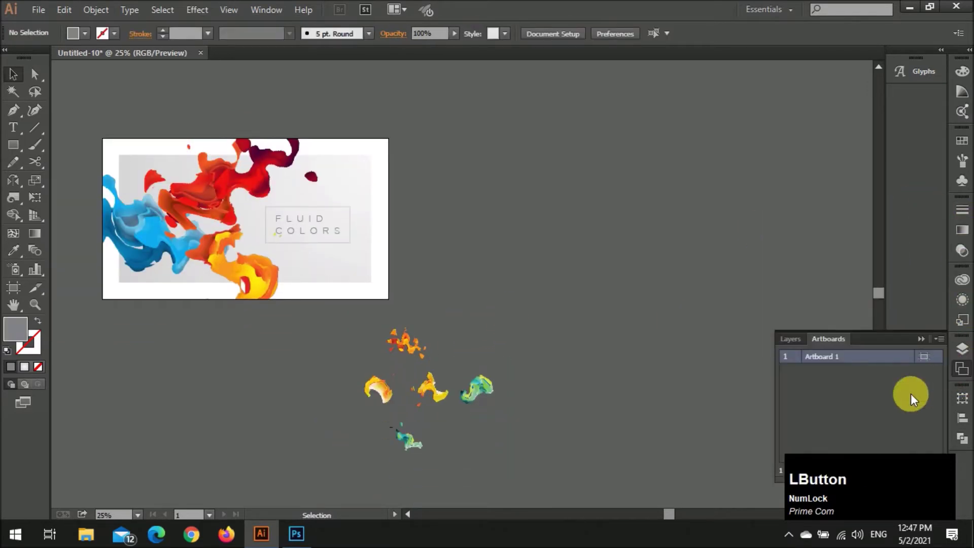
scroll(866, 393, "down", 1)
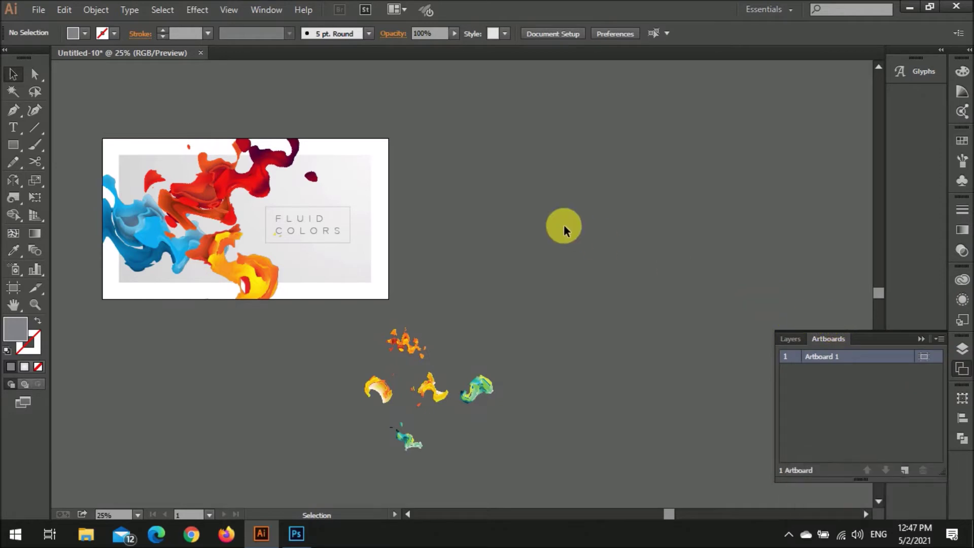
key("shift")
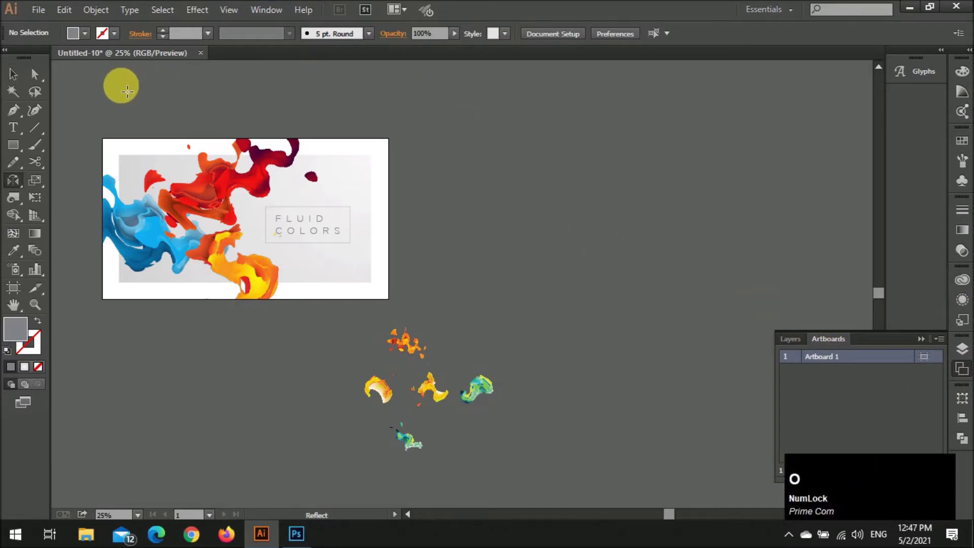
left_click(16, 76)
key("shift")
key("shift+o")
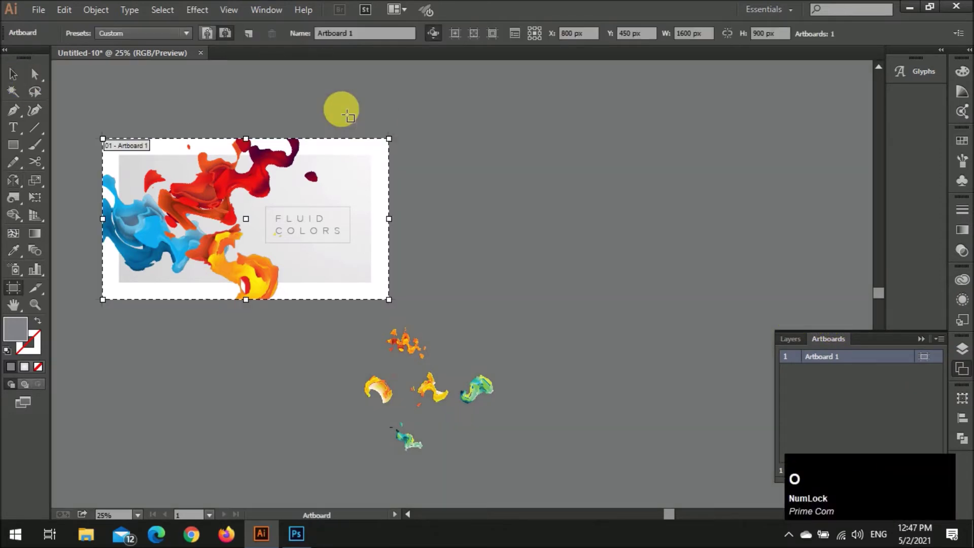
left_click(247, 34)
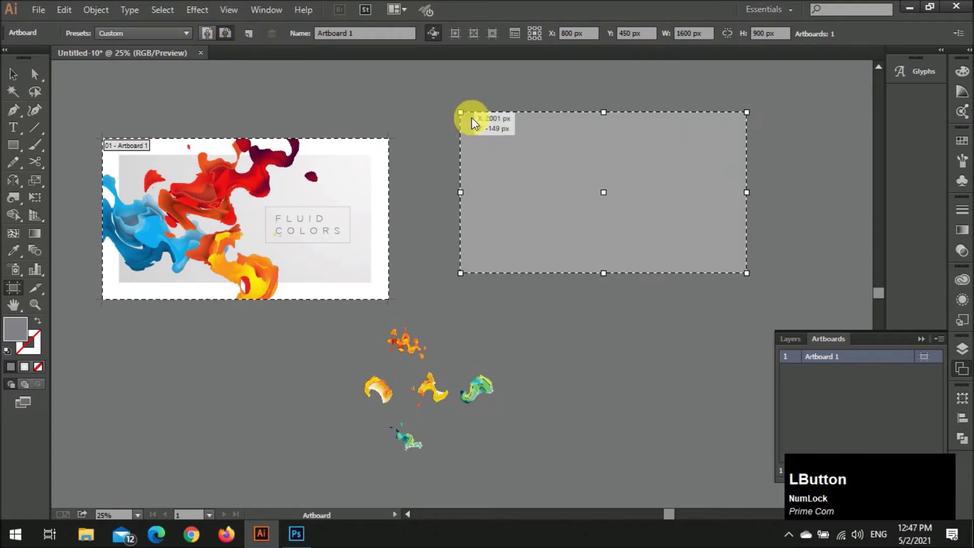
left_click(414, 140)
key("v")
Step: Place the orange-red, yellow 10.png and 9.png splashes on the second artboard, enlarging the first two
scroll(493, 104, "down", 5)
scroll(482, 142, "up", 6)
scroll(471, 178, "right", 3)
left_click_drag(347, 390, 523, 327)
left_click(327, 428)
left_click_drag(374, 428, 513, 242)
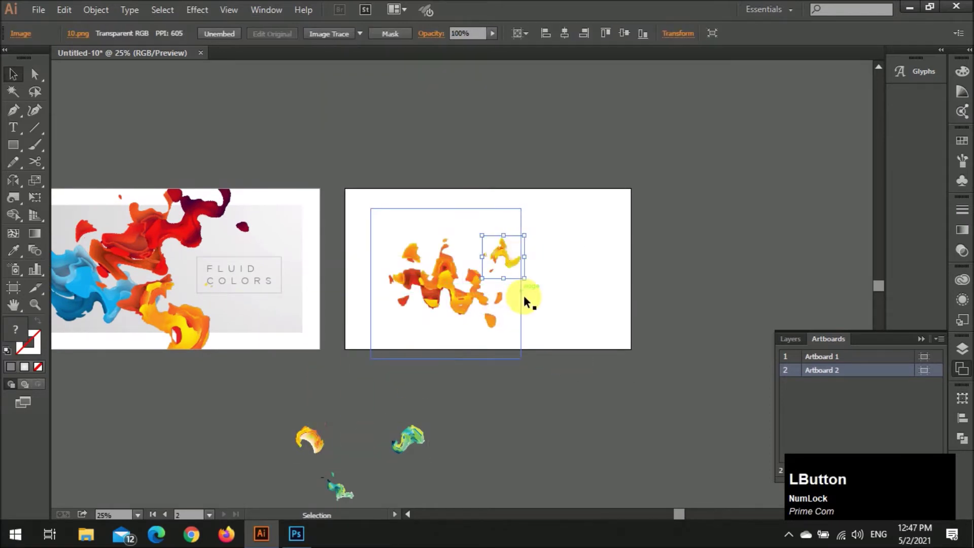
left_click_drag(523, 278, 602, 290)
left_click_drag(455, 267, 464, 229)
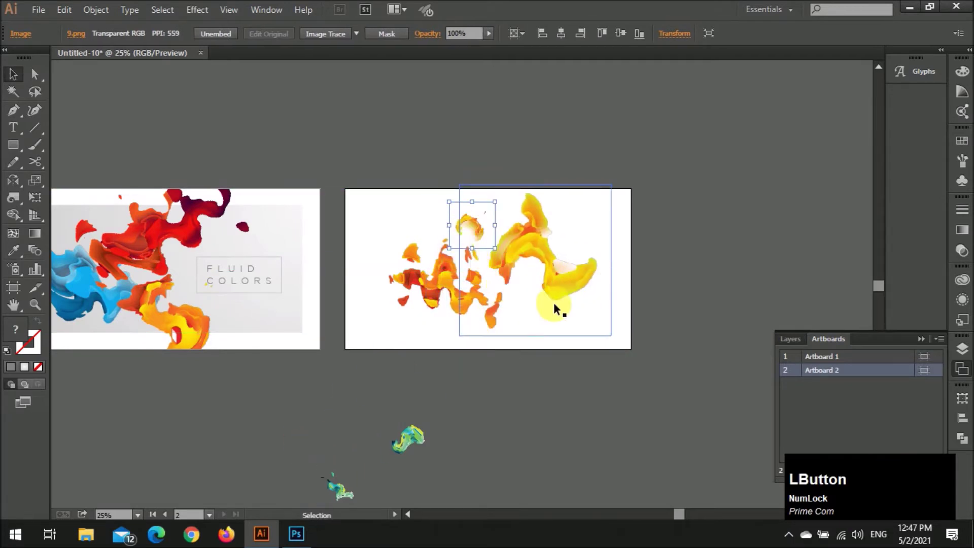
Step: Move the 10.png and 9.png splashes off the second artboard into the area below it
left_click(687, 251)
scroll(671, 254, "down", 4)
scroll(355, 268, "left", 3)
left_click_drag(604, 190, 567, 361)
left_click_drag(527, 152, 638, 356)
Step: Copy the yellow-orange splash 8.png from inside the first artwork's clip group and paste it outside the group
double_click(243, 257)
key("ctrl+c")
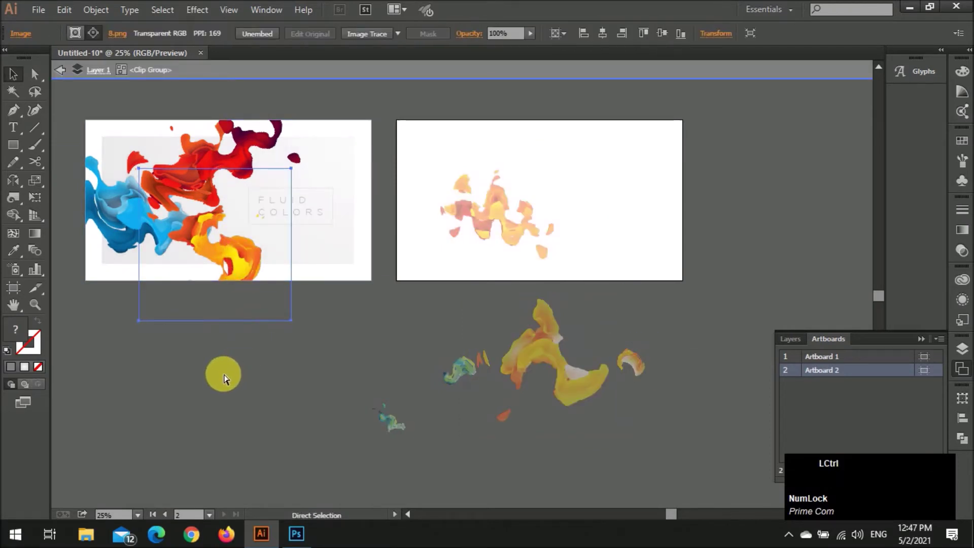
double_click(226, 375)
key("ctrl+v")
Step: Position the pasted yellow-orange splash on the right half of the second artboard and enlarge it
left_click_drag(492, 287, 620, 187)
left_click_drag(667, 259, 693, 284)
left_click_drag(645, 229, 634, 260)
left_click_drag(607, 228, 616, 218)
left_click_drag(691, 305, 718, 331)
Step: Reposition and enlarge the orange-red splash 7.png so it meets the yellow-orange splash on the second artboard
left_click_drag(444, 210, 445, 237)
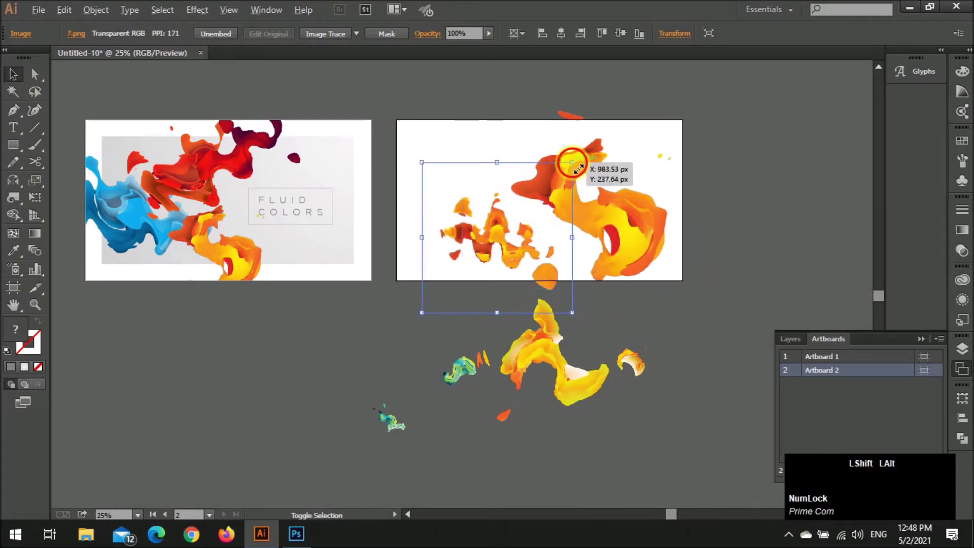
left_click_drag(573, 163, 602, 132)
left_click_drag(636, 209, 631, 204)
left_click(440, 247)
left_click_drag(394, 237, 357, 238)
Step: Move both large splashes on the second artboard together slightly to the right
left_click(658, 230, "shift")
left_click_drag(476, 226, 610, 213)
left_click(796, 200)
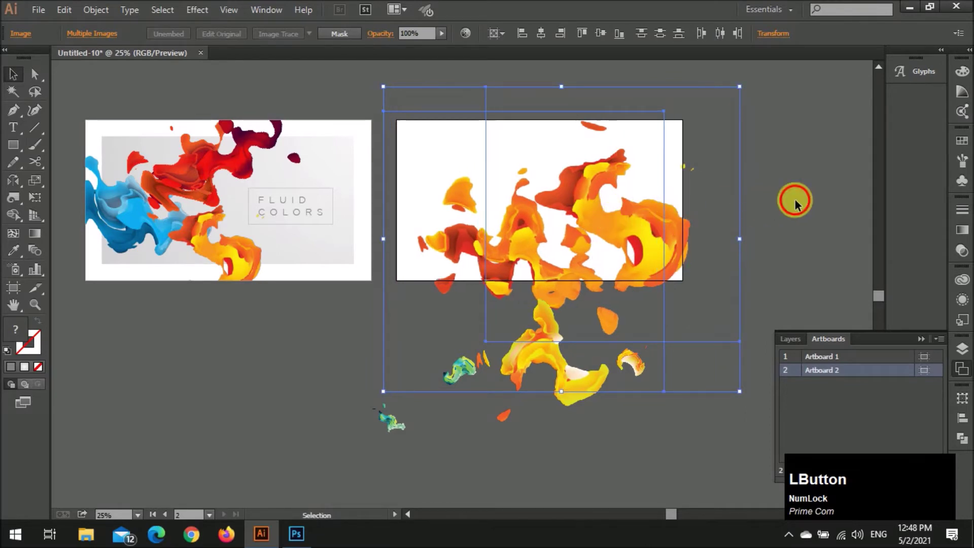
Step: Group the first artwork's grey gradient panel, title frame and title text
scroll(774, 197, "up", 1)
scroll(702, 198, "left", 1)
left_click(203, 154)
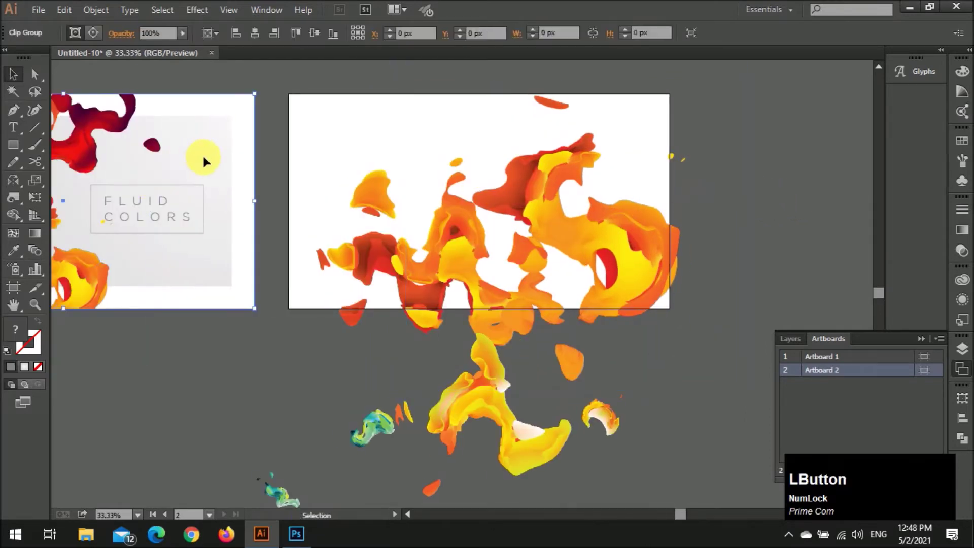
double_click(229, 173)
double_click(252, 188)
left_click(253, 188)
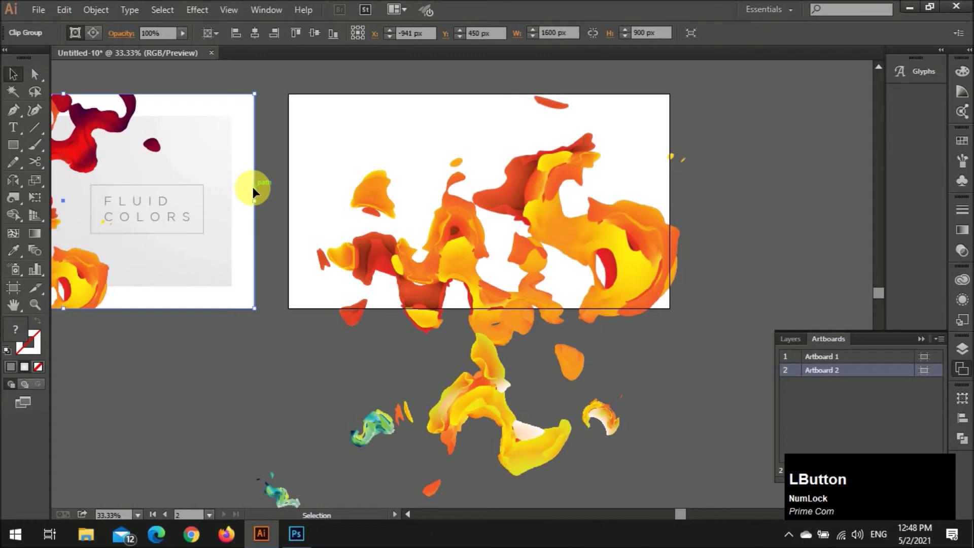
left_click(222, 180)
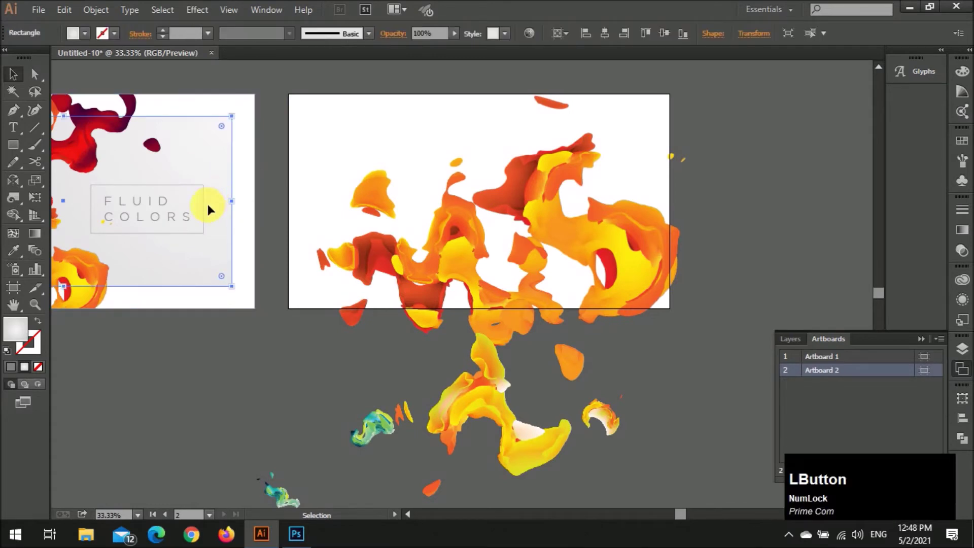
left_click(192, 219, "shift")
scroll(190, 216, "down", 2)
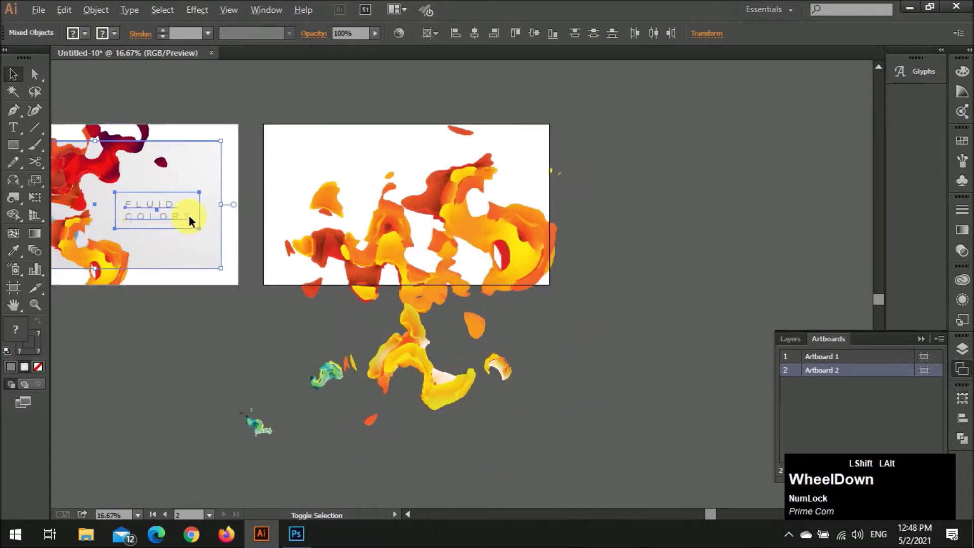
scroll(191, 217, "left", 3)
left_click_drag(232, 213, 291, 248)
key("ctrl+z")
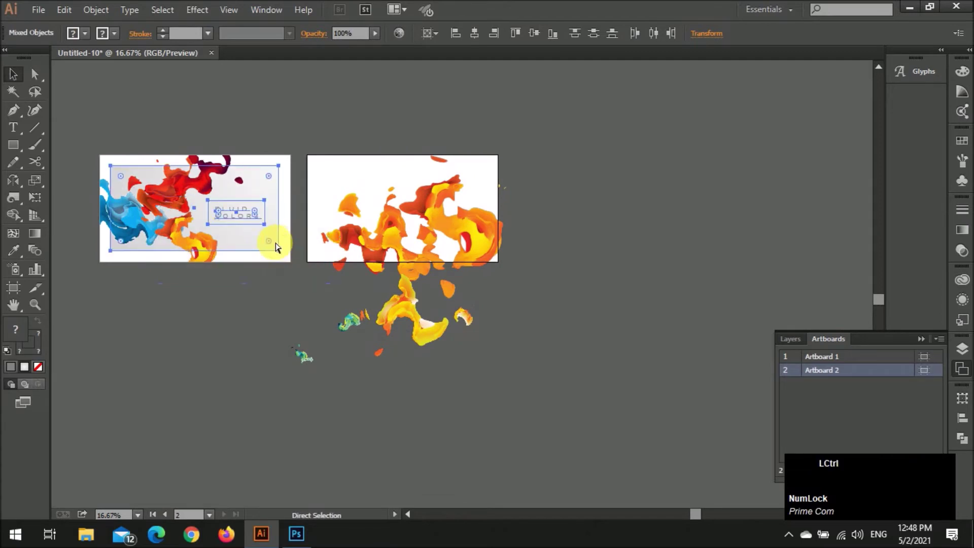
key("ctrl+g")
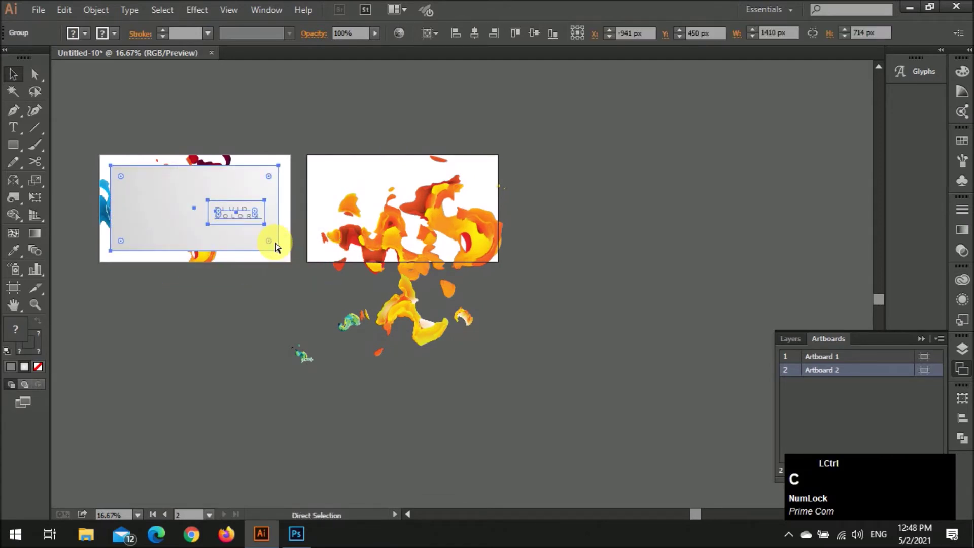
Step: Send the first artwork's panel-and-title group behind its splashes and paste a copy centred on the second artboard, also at the back
key("ctrl+shift+bracketleft")
key("ctrl+c")
left_click(459, 207)
key("ctrl+shift+v")
scroll(414, 217, "up", 1)
left_click_drag(170, 196, 486, 190)
left_click(516, 32)
key("ctrl+shift+bracketleft")
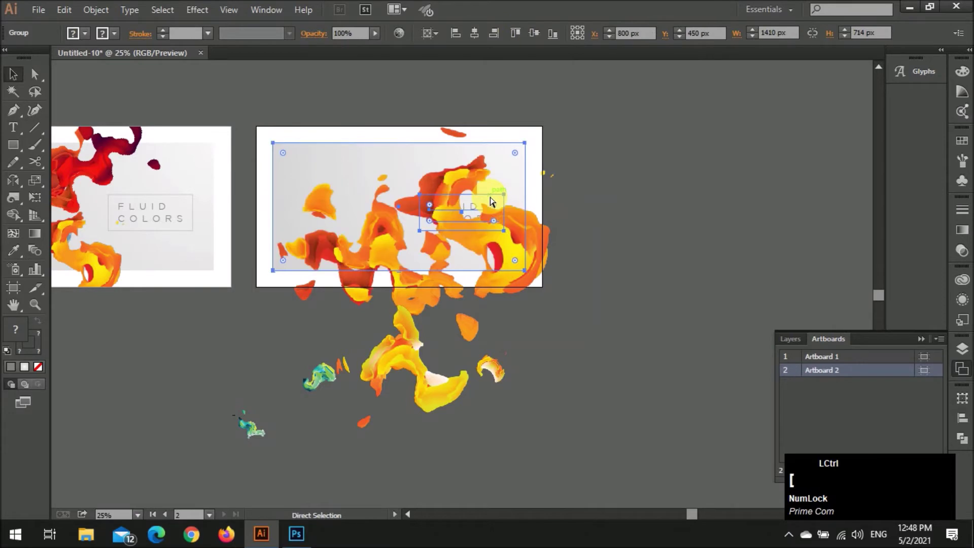
Step: Undo sending the copied group to the back and shift its framed title to the panel's upper-left corner
double_click(489, 196)
double_click(634, 154)
left_click(304, 145)
key("ctrl+z")
left_click(629, 191)
double_click(463, 206)
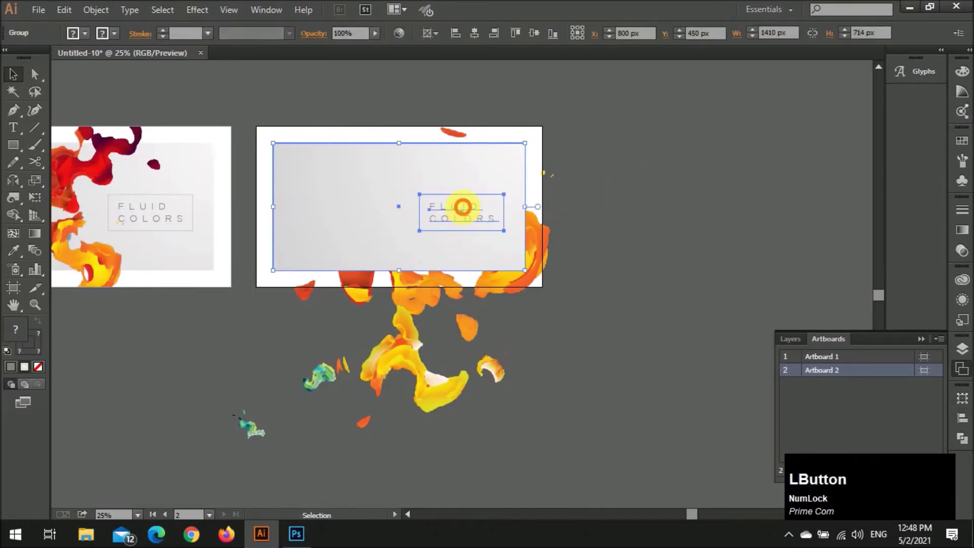
left_click_drag(471, 211, 325, 164)
key("ctrl+z")
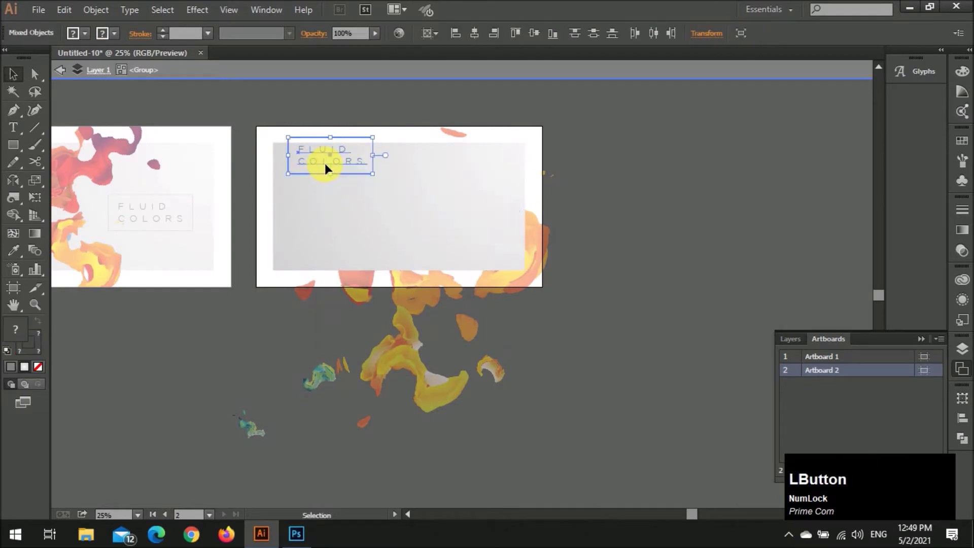
double_click(575, 190)
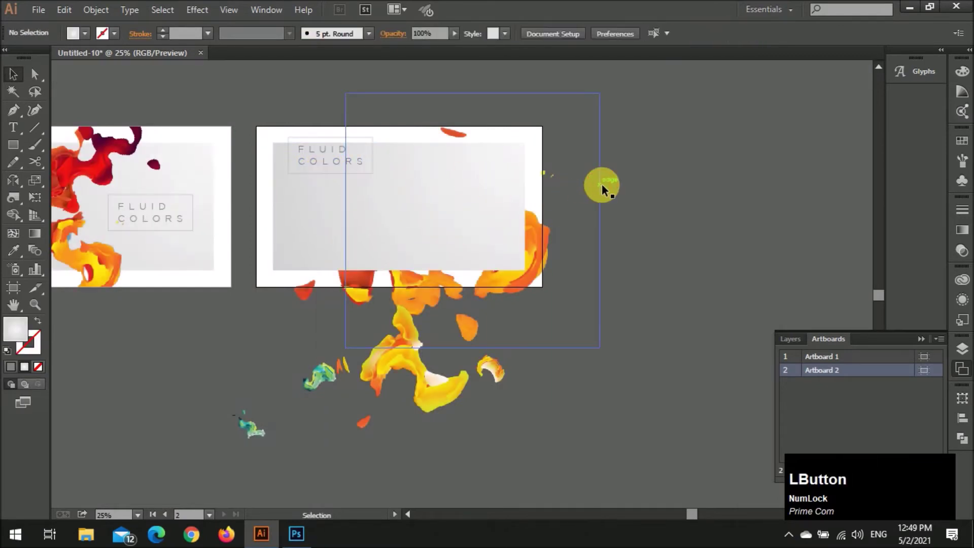
Step: Send the second artboard's panel-and-title group behind the paint splashes
left_click(467, 244)
key("ctrl+shift+bracketleft")
left_click(650, 225)
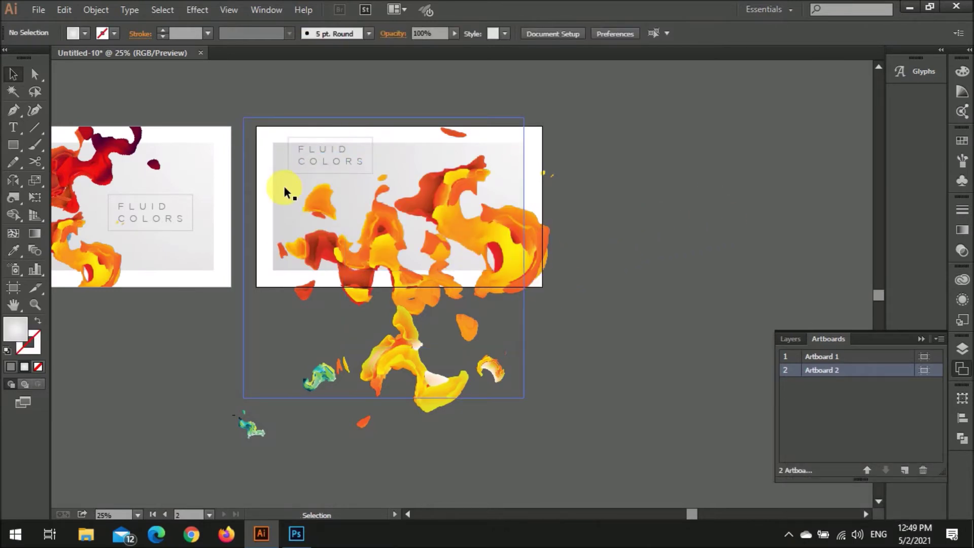
Step: Draw a 1600 × 900 px rectangle over the second artboard and clip the whole artwork to it with a clipping mask
key("m")
left_click(264, 133)
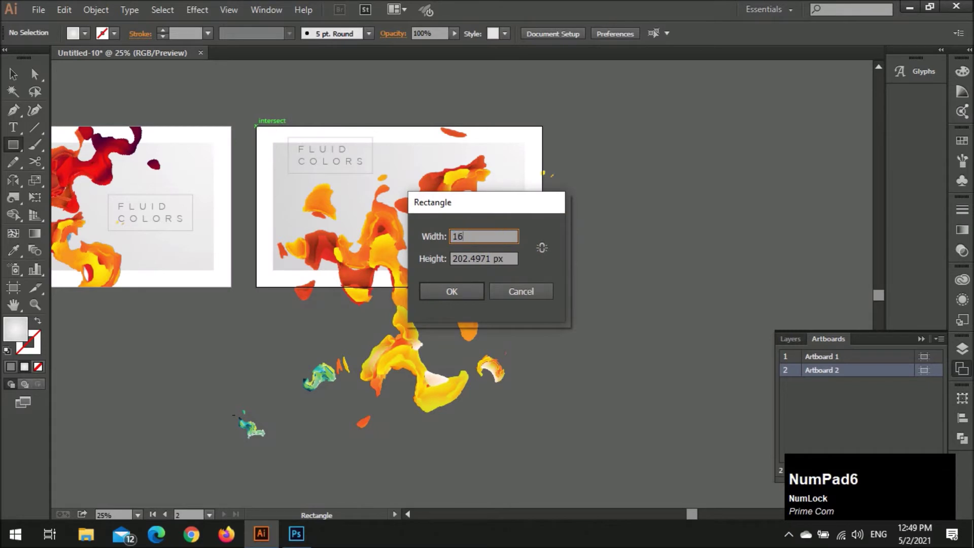
type("900")
key("Return")
left_click_drag(623, 136, 270, 276)
right_click(332, 254)
left_click(450, 336)
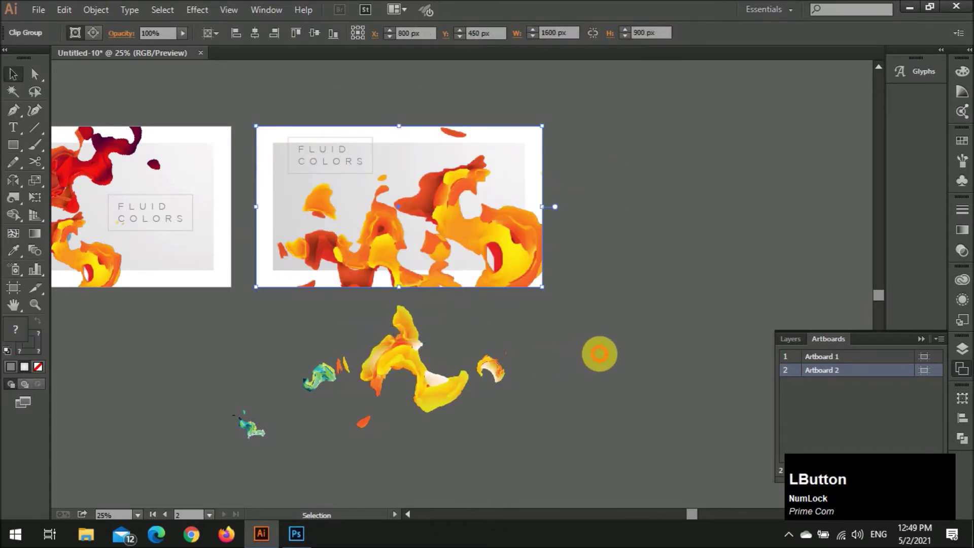
left_click(600, 353)
Step: Move the leftover splash images together to the empty canvas below and left of the first artboard
scroll(526, 363, "right", 2)
left_click(300, 401)
left_click(532, 378)
scroll(510, 380, "down", 1)
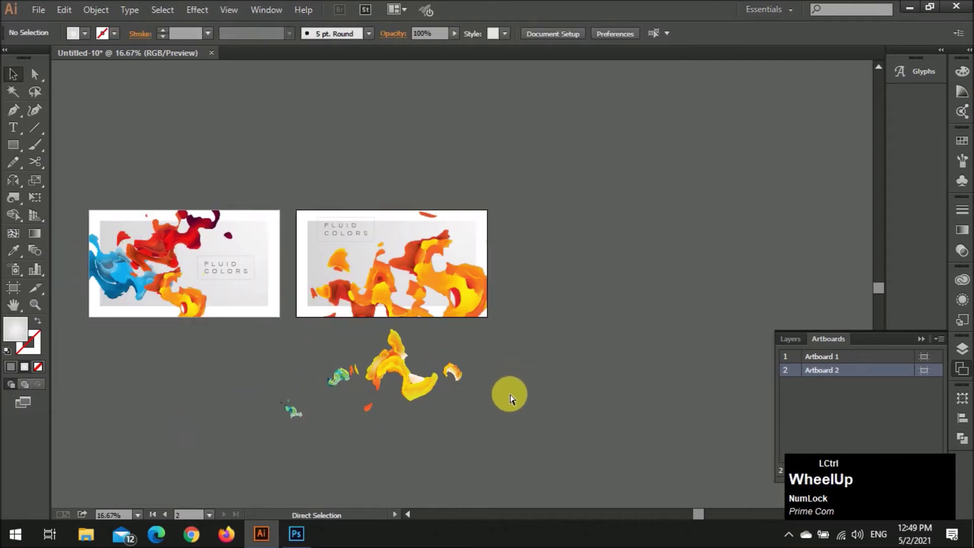
scroll(510, 394, "left", 7)
scroll(605, 390, "down", 3)
left_click_drag(625, 304, 380, 413)
left_click_drag(539, 324, 363, 397)
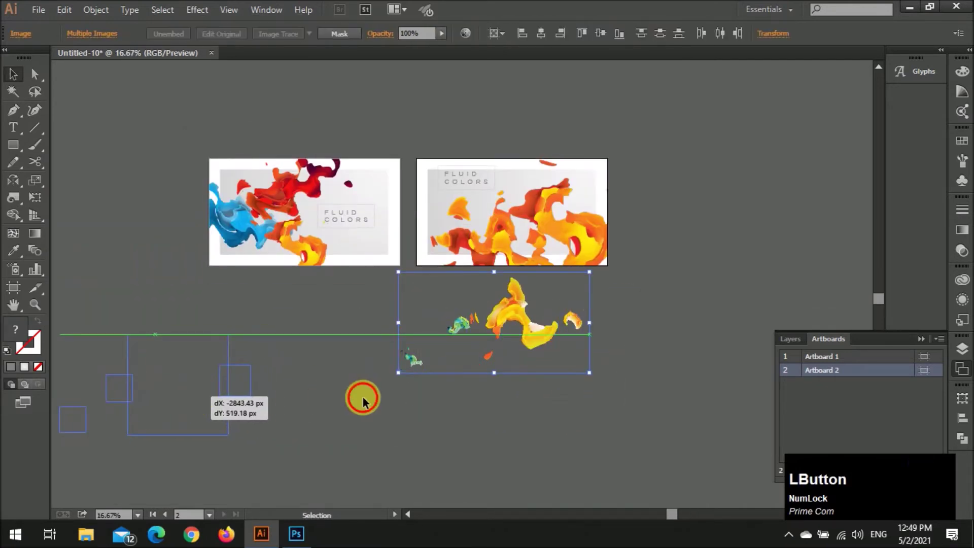
left_click(335, 392)
Step: Save the document as tutorals7a.ai in the youtube tutorials folder with the default Illustrator options
scroll(322, 395, "down", 3)
scroll(313, 401, "left", 2)
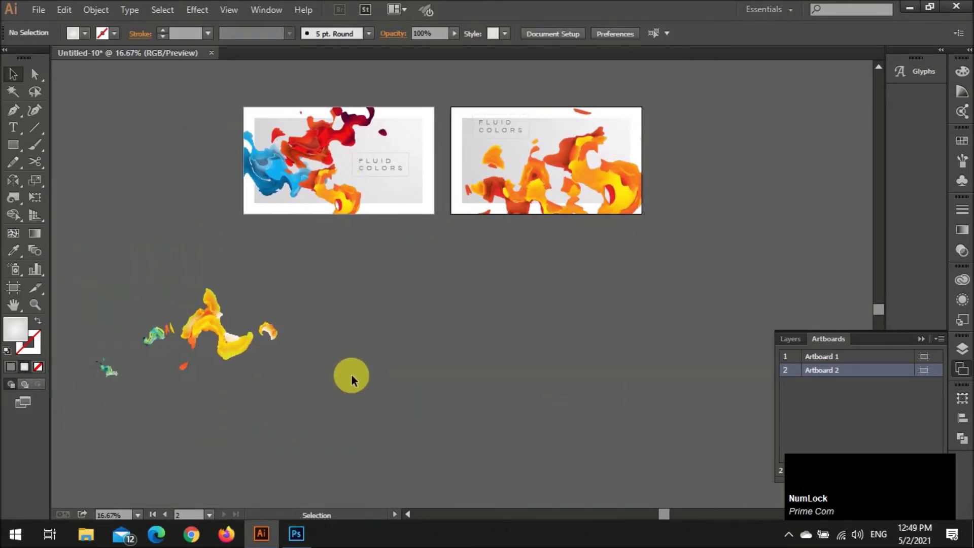
scroll(363, 373, "down", 1)
scroll(376, 372, "up", 1)
scroll(387, 368, "right", 2)
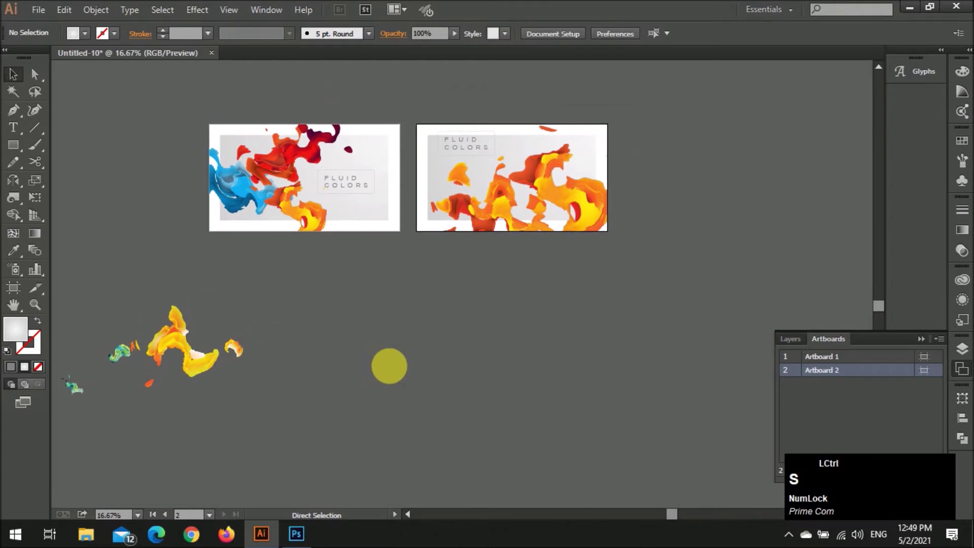
key("ctrl+s")
left_click(150, 35)
scroll(230, 192, "down", 3)
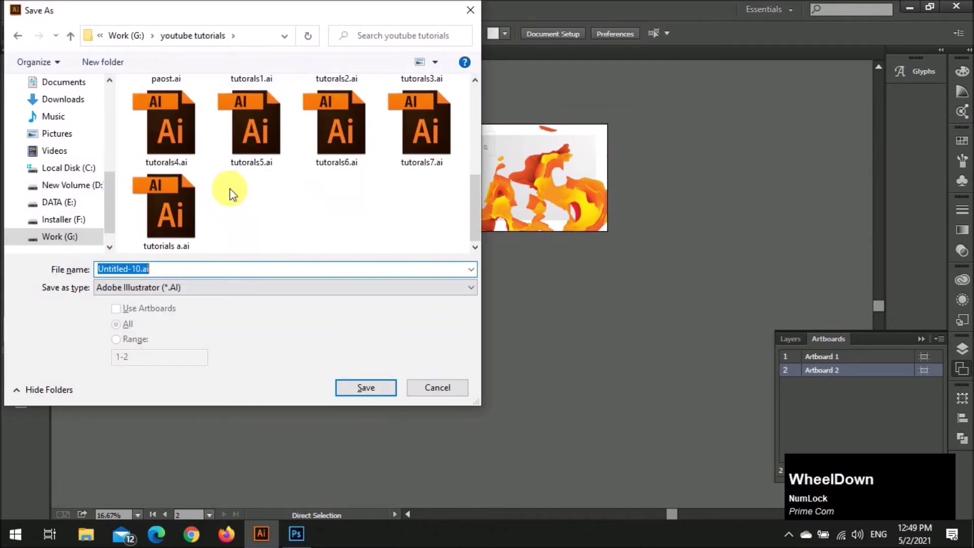
scroll(274, 224, "up", 5)
scroll(335, 231, "down", 3)
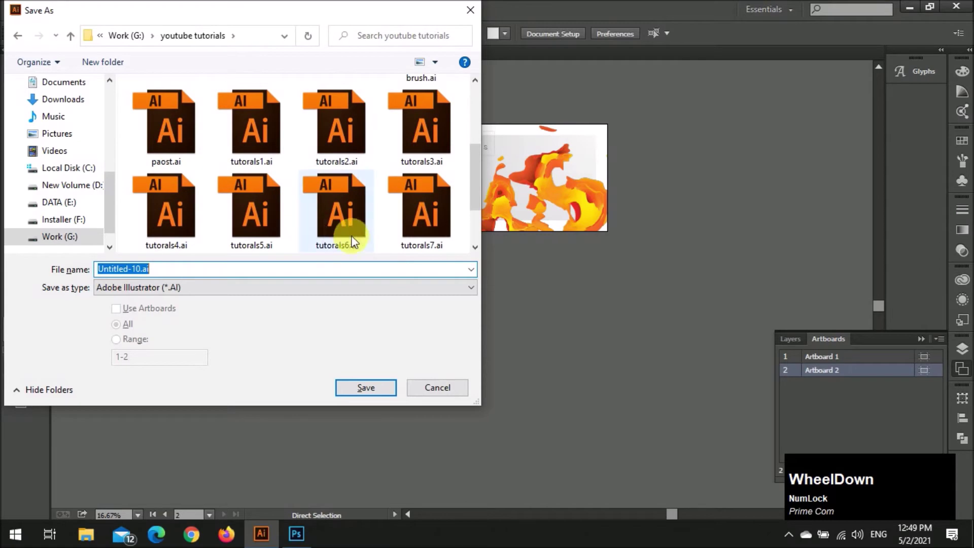
left_click(430, 246)
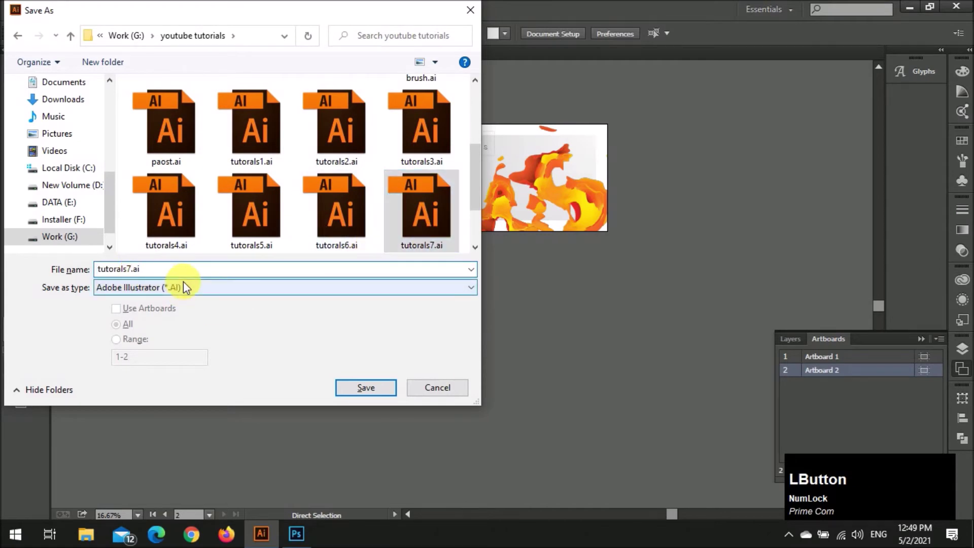
key("KP_Enter")
key("KP_Enter")
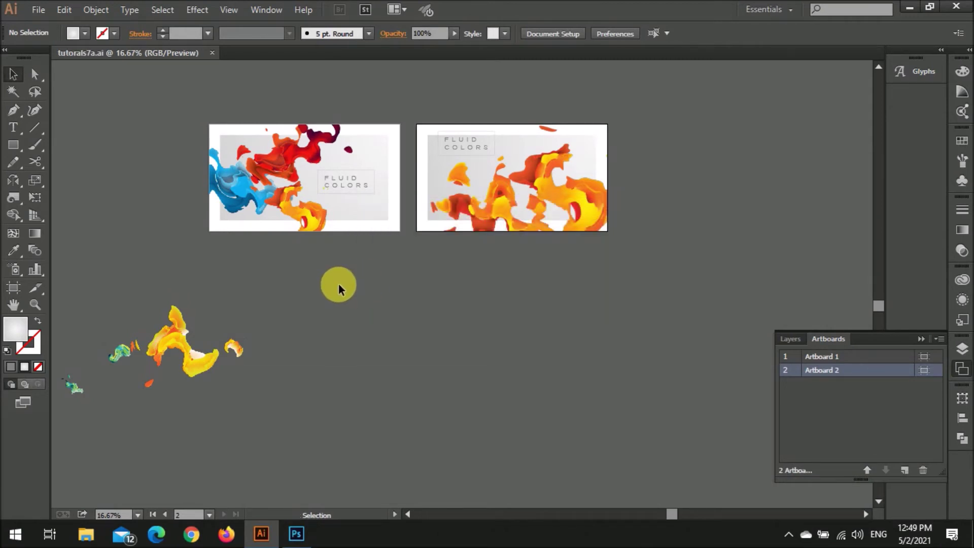
Step: Collapse the Artboards panel and examine the two finished artworks and the leftover splashes
scroll(264, 293, "up", 1)
scroll(270, 295, "up", 1)
scroll(270, 295, "up", 1)
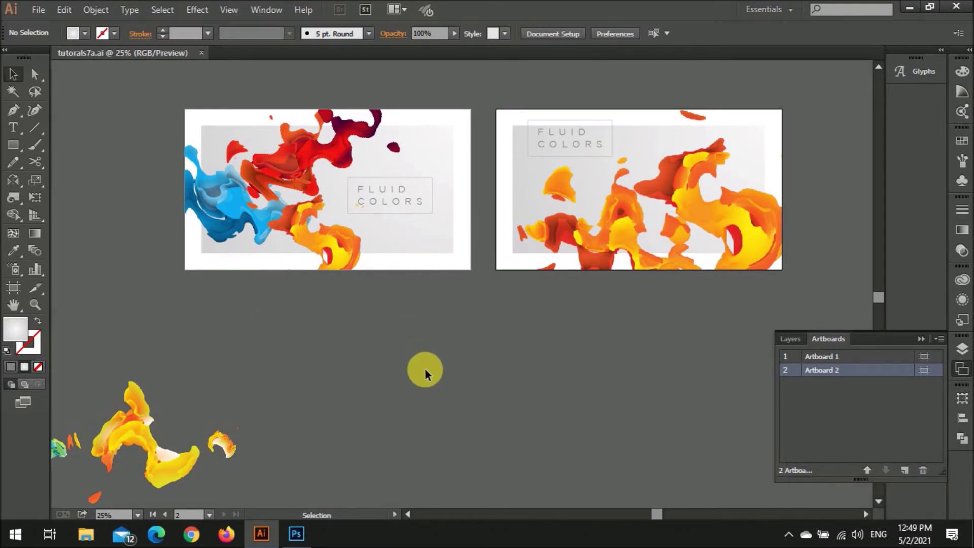
left_click(919, 339)
scroll(467, 378, "down", 7)
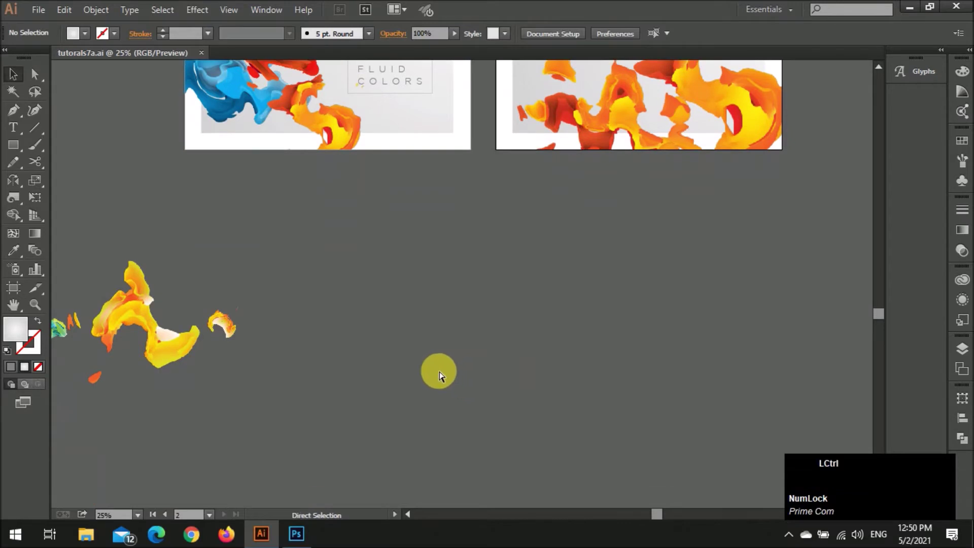
scroll(439, 370, "left", 3)
scroll(439, 370, "up", 4)
scroll(440, 370, "right", 9)
scroll(439, 370, "up", 6)
scroll(439, 370, "right", 5)
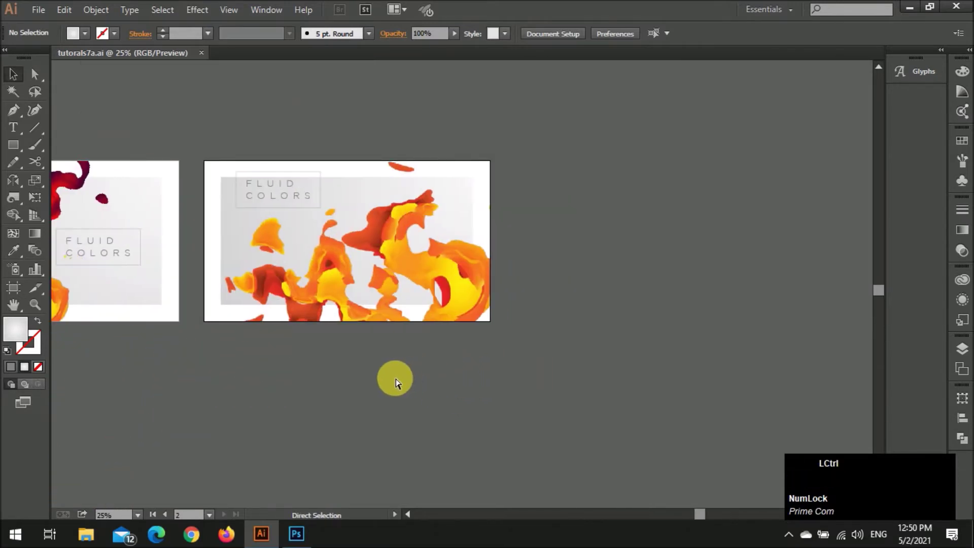
Step: Add a third 1600 × 900 px artboard directly below the first one
scroll(395, 382, "left", 8)
scroll(395, 382, "down", 2)
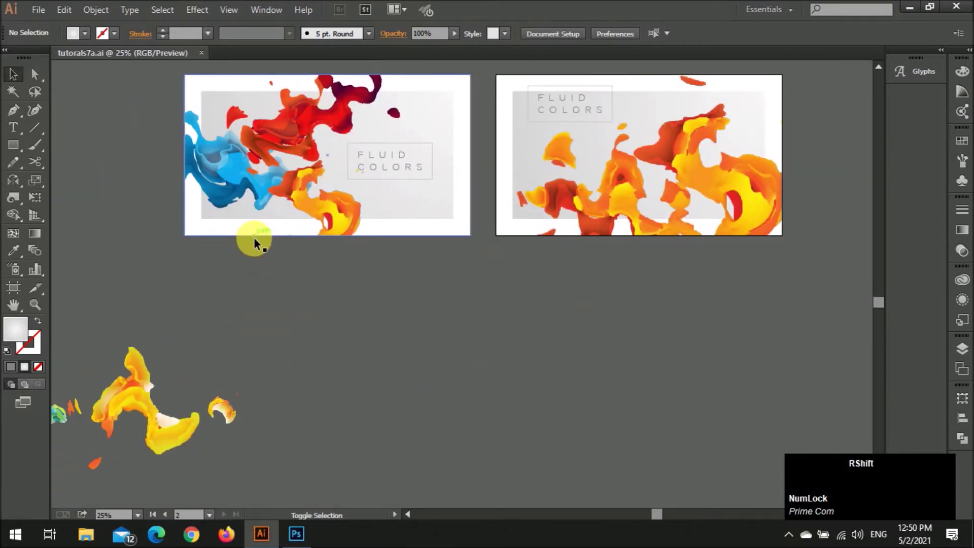
key("shift+o")
left_click(248, 36)
left_click(184, 255)
key("v")
Step: Enlarge the orange arc 9.png on the third artboard and place the yellow-orange splash 10.png next to it
scroll(594, 355, "down", 2)
scroll(451, 352, "left", 3)
left_click_drag(295, 358, 534, 369)
left_click_drag(424, 326, 474, 306)
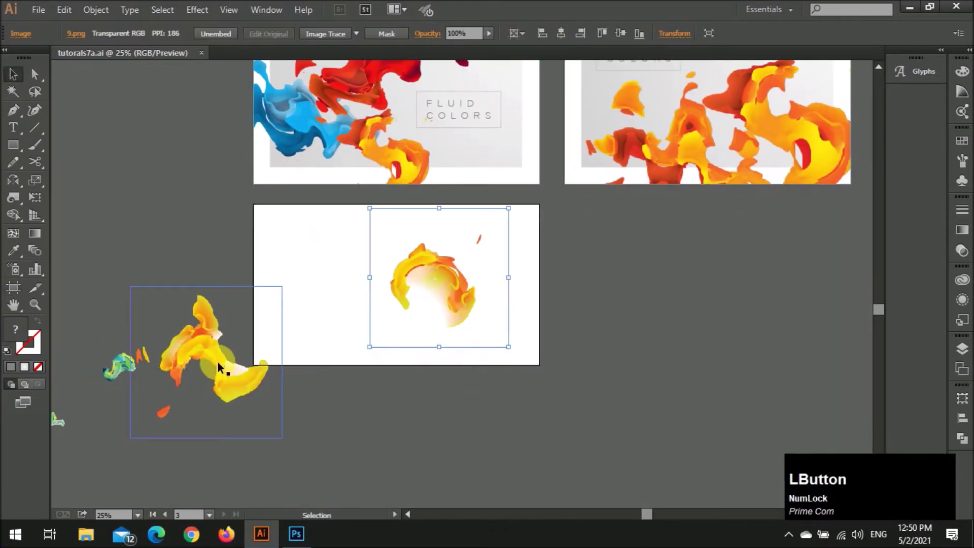
left_click_drag(226, 371, 389, 327)
left_click_drag(471, 311, 449, 327)
Step: Enlarge the blue-green splash 11.png and set it and the small green splash aside below the third artboard
left_click_drag(125, 359, 555, 405)
left_click(640, 325)
scroll(385, 350, "down", 2)
scroll(324, 362, "left", 3)
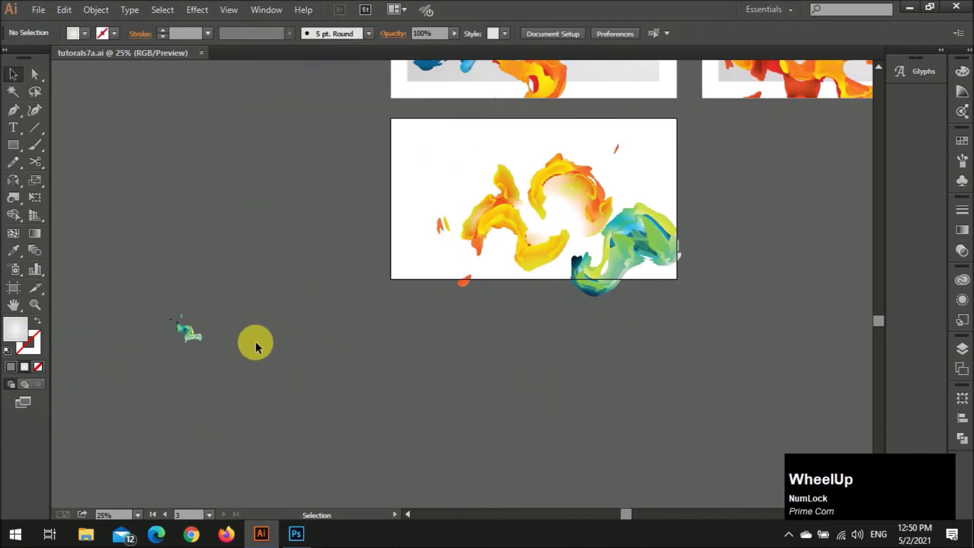
left_click_drag(402, 338, 431, 344)
scroll(673, 379, "up", 3)
scroll(670, 389, "right", 3)
left_click_drag(534, 381, 594, 448)
Step: Copy the orange-red splash 7.png from the second artwork's clip group and paste it over the third artboard's lower-left corner
scroll(637, 381, "right", 1)
scroll(637, 382, "right", 1)
scroll(594, 306, "up", 2)
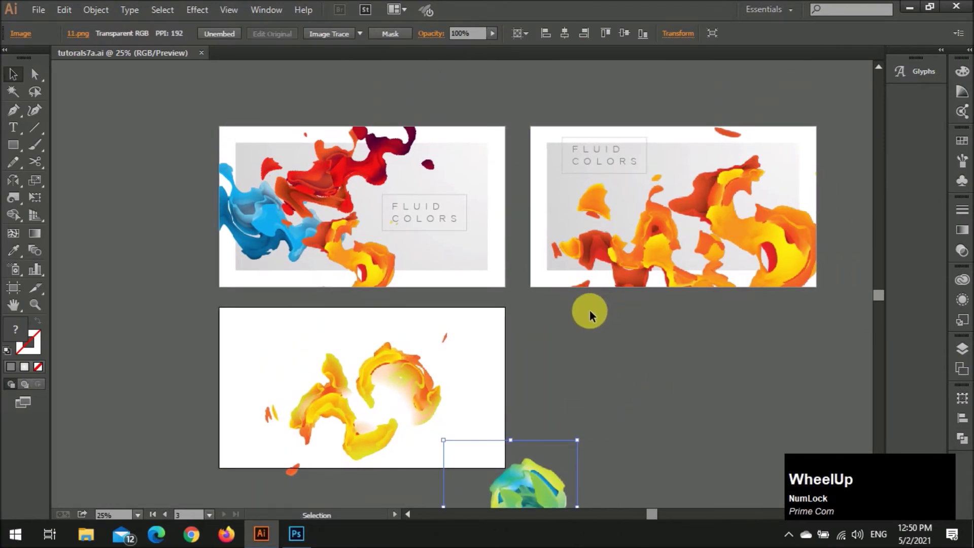
scroll(801, 270, "down", 2)
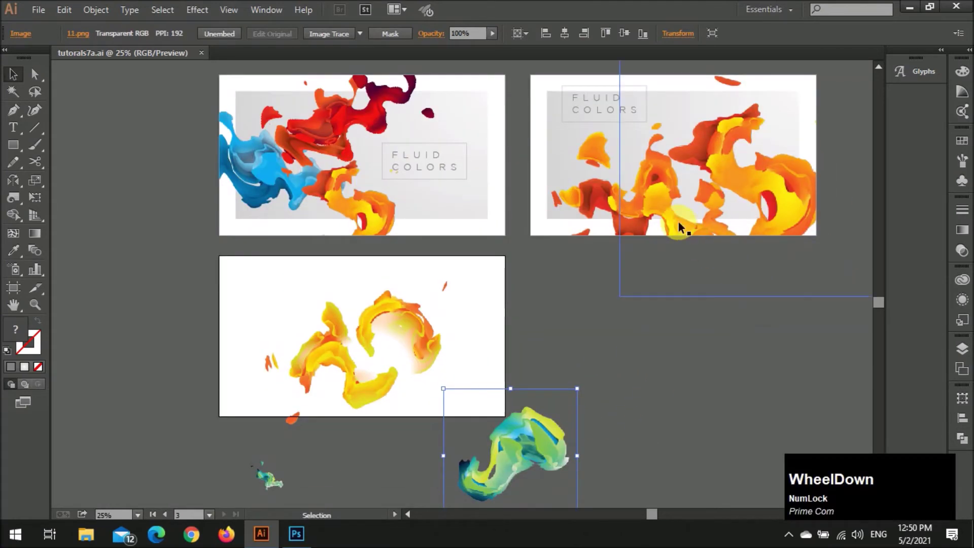
double_click(598, 213)
left_click(597, 213)
key("ctrl+c")
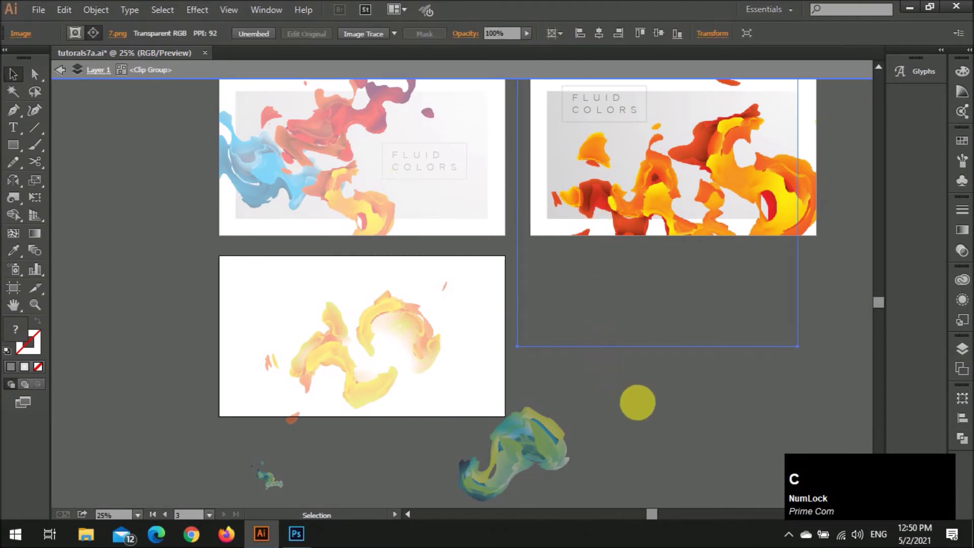
double_click(637, 403)
key("ctrl+v")
left_click_drag(465, 316, 348, 395)
left_click_drag(347, 395, 280, 401)
left_click_drag(292, 398, 274, 424)
Step: Reposition and enlarge the yellow-orange splash 10.png so it joins the pasted orange-red splash on the third artboard
left_click_drag(337, 315, 296, 282)
left_click_drag(337, 357, 347, 360)
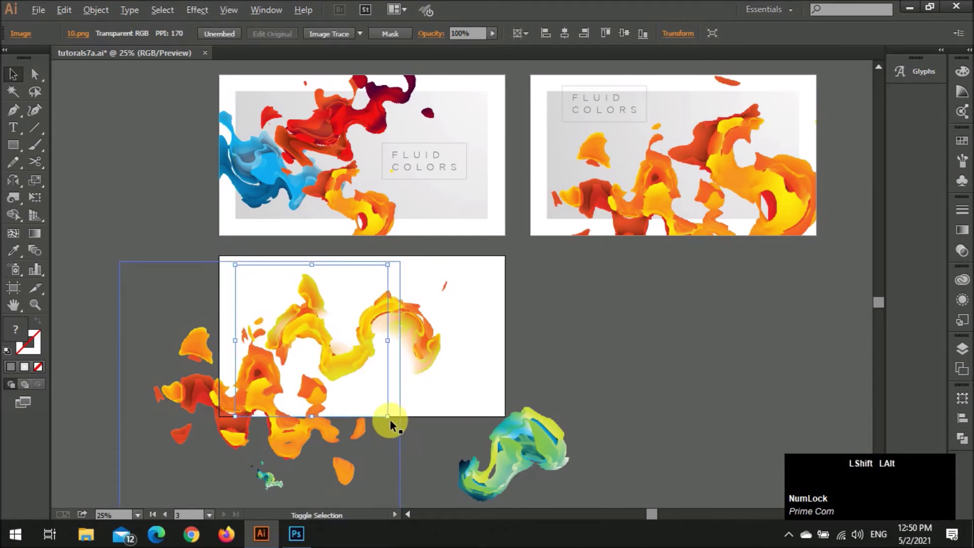
left_click_drag(389, 415, 439, 440)
mouse_move(333, 366)
left_mouse_down()
mouse_move(315, 352)
mouse_move(337, 354)
mouse_move(339, 366)
left_mouse_up()
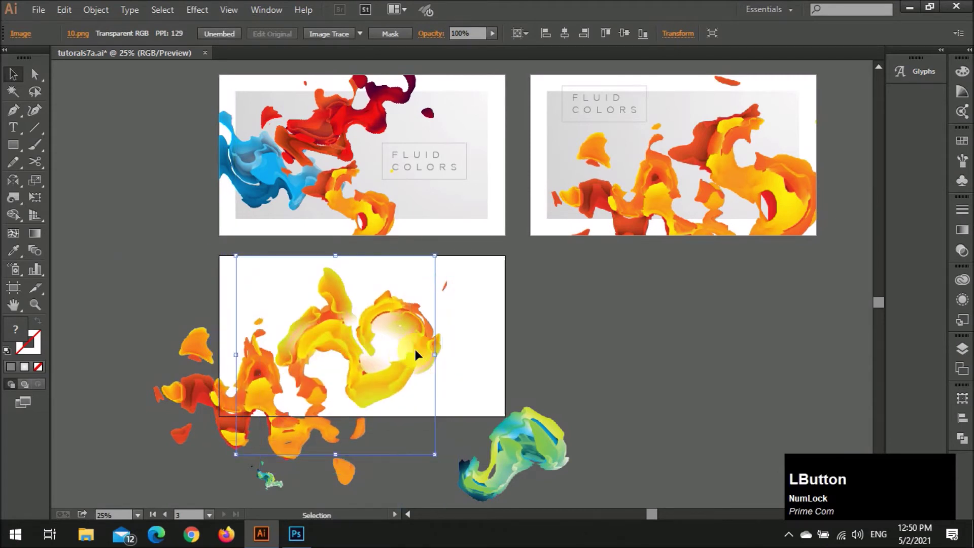
Step: Enlarge the arc 9.png, rotate it clockwise and fit it against the right end of the yellow-orange splash
left_click_drag(447, 341, 466, 351)
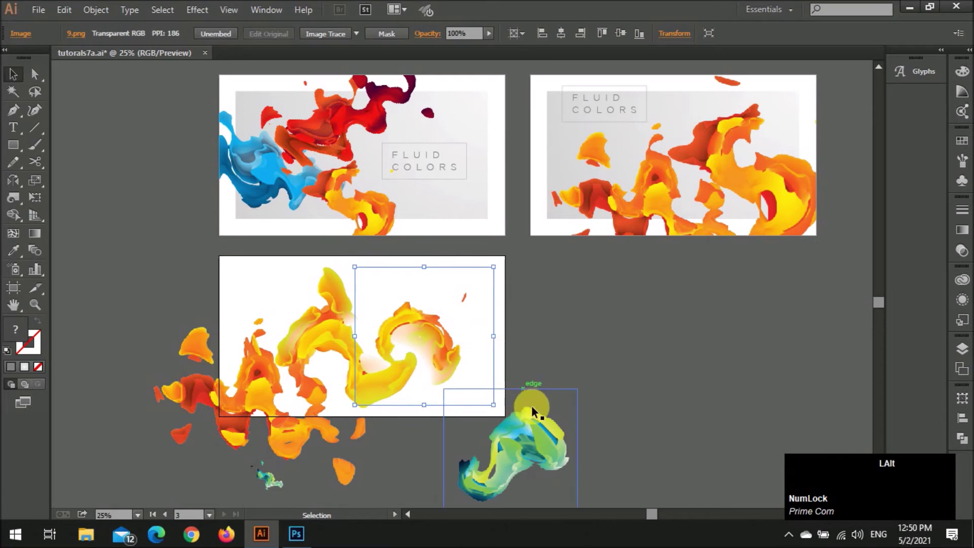
left_click_drag(493, 405, 514, 426)
left_click_drag(474, 325, 471, 325)
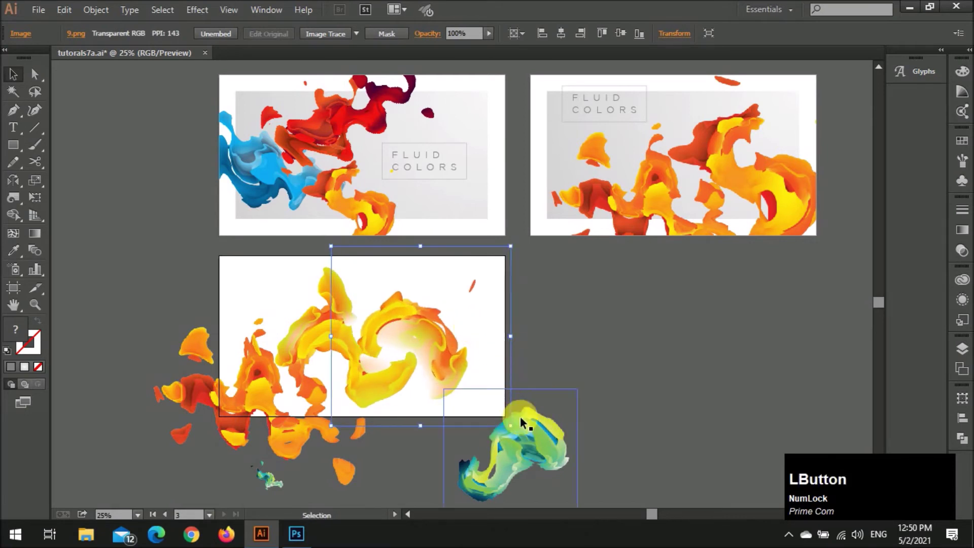
left_click_drag(522, 434, 435, 467)
mouse_move(474, 338)
left_mouse_down()
mouse_move(475, 348)
mouse_move(488, 346)
left_mouse_up()
left_click(610, 357)
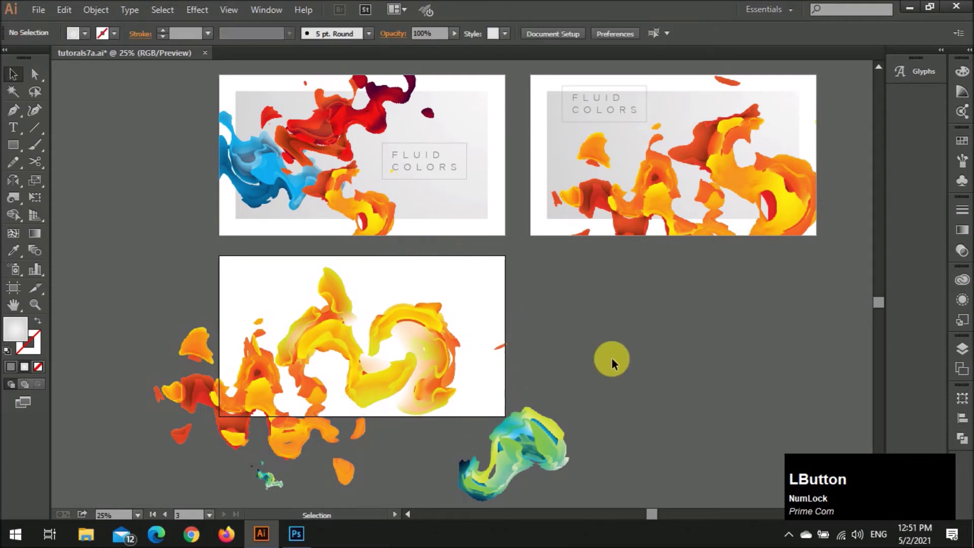
Step: Draw a rectangle covering the third artboard and clip its three paint splashes to it with a clipping mask
scroll(581, 299, "down", 1)
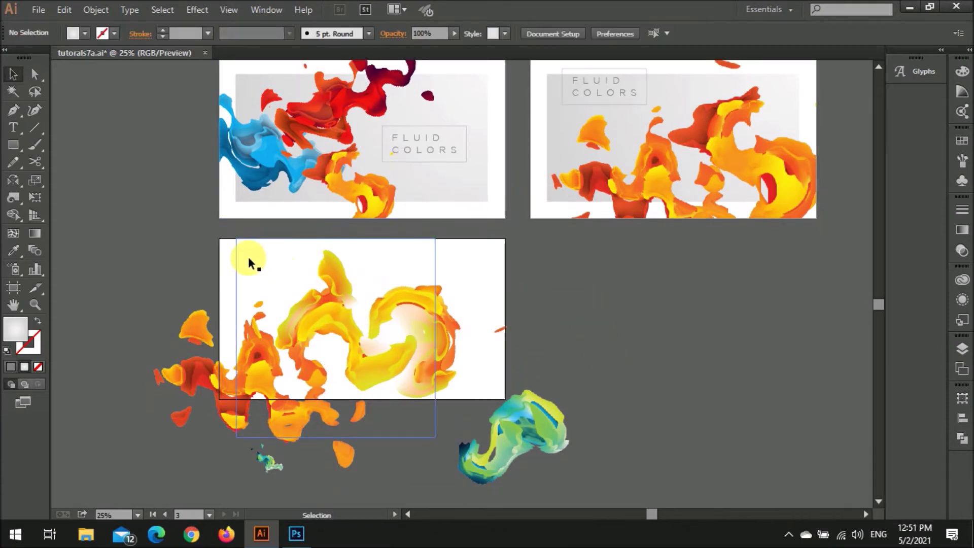
key("m")
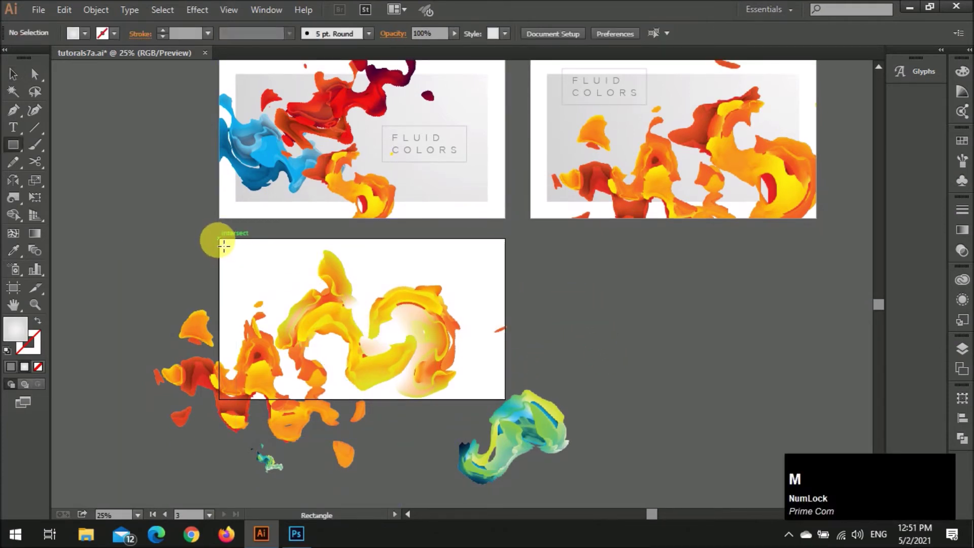
left_click(224, 247)
left_click(452, 289)
key("v")
scroll(275, 345, "down", 1)
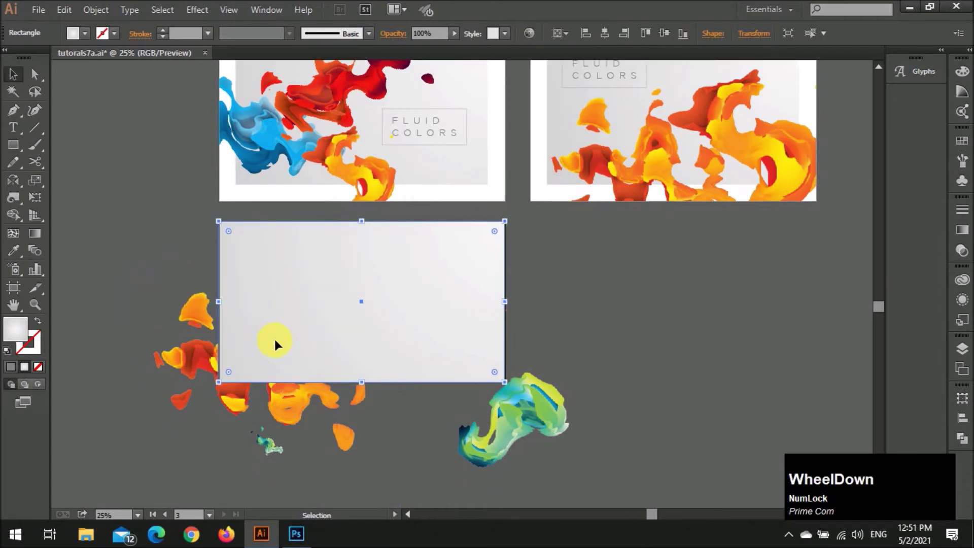
scroll(275, 340, "down", 3)
left_click_drag(136, 180, 425, 253)
key("ctrl+z")
right_click(425, 254)
left_click(487, 337)
left_click(600, 277)
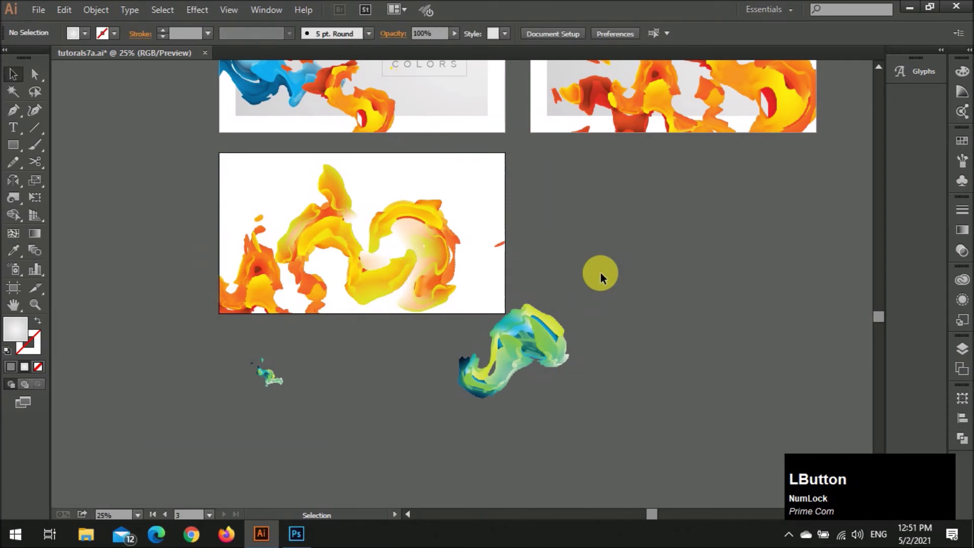
Step: Move the blue-green splash 11.png farther down, clear of the third artboard
scroll(583, 289, "down", 1)
scroll(533, 325, "right", 7)
scroll(514, 337, "up", 3)
left_click_drag(451, 339, 423, 387)
left_click(487, 376)
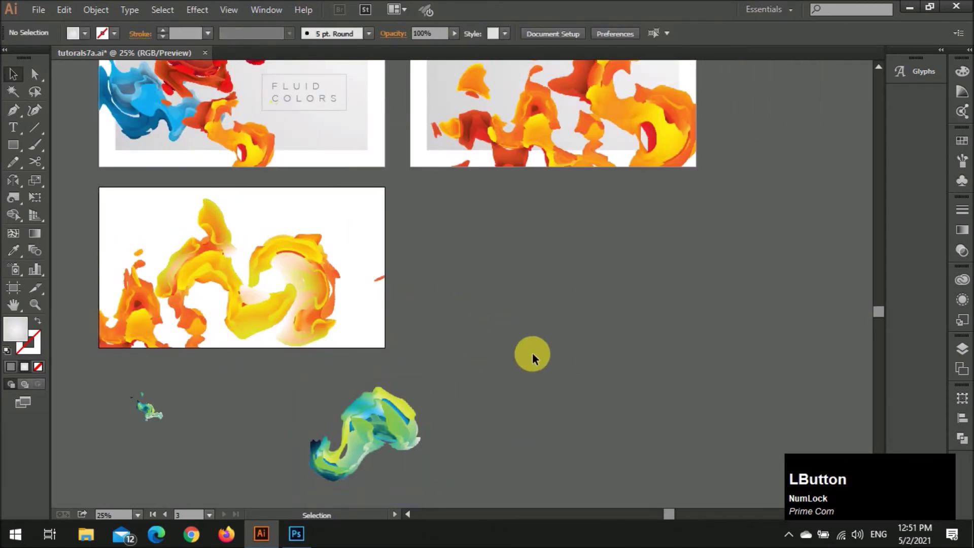
Step: Add a fourth 1600 × 900 px artboard beside the third one, directly below the second
scroll(546, 340, "up", 2)
key("shift+o")
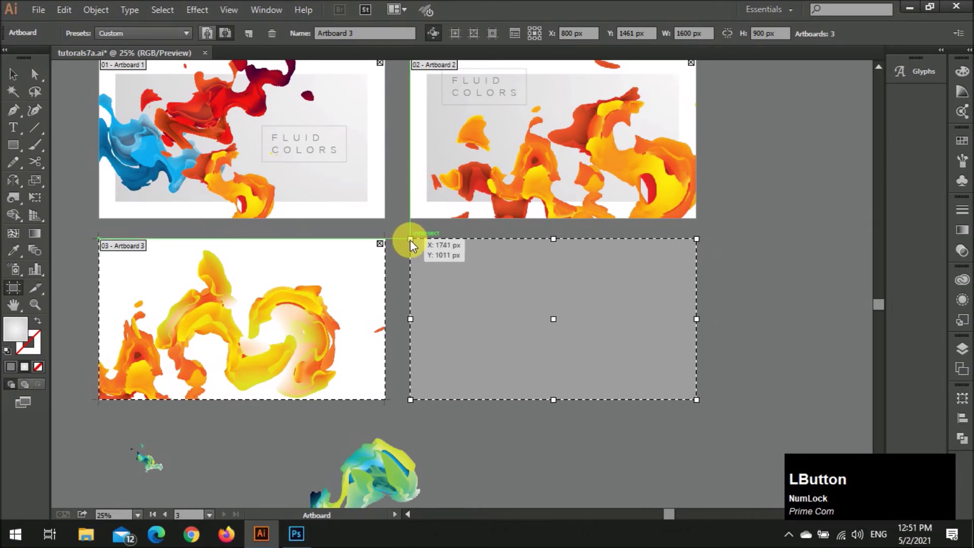
left_click(413, 242)
key("v")
Step: Move the blue-green splashes 11.png and 12.png onto the fourth artboard and enlarge 12.png
scroll(415, 338, "down", 2)
left_click_drag(415, 339, 601, 213)
left_click_drag(147, 381, 619, 376)
left_click_drag(555, 310, 545, 299)
left_click_drag(630, 206, 652, 206)
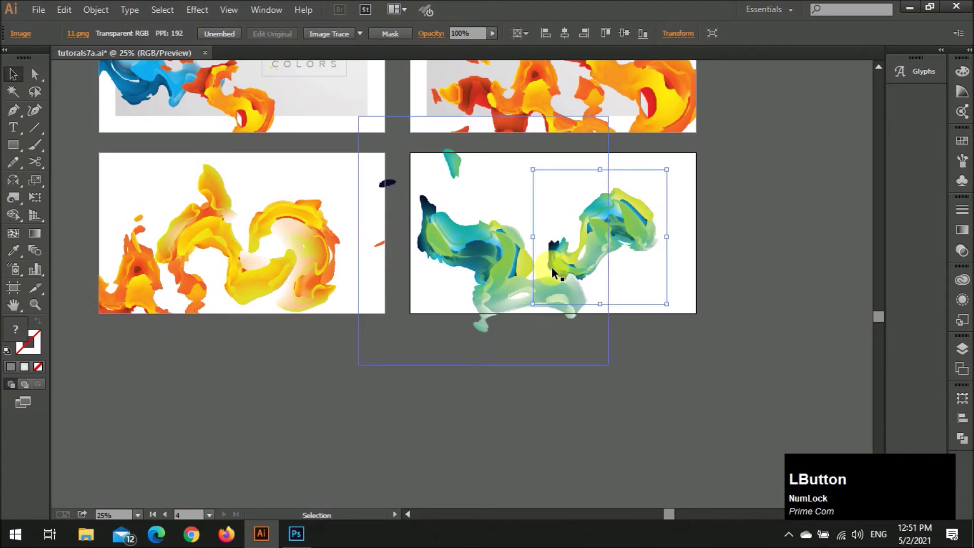
Step: Shift 12.png up toward the fourth artboard's upper-left corner and move 11.png beneath it
left_click(608, 364)
left_click_drag(606, 364, 525, 305)
key("ctrl+z")
left_click_drag(524, 259, 524, 259)
left_click_drag(629, 236, 515, 268)
key("ctrl+z")
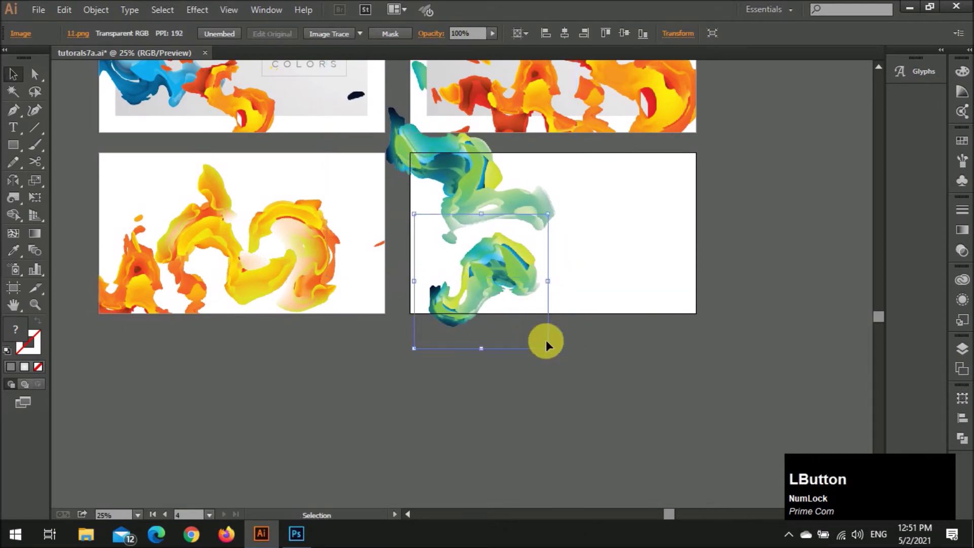
Step: Enlarge 11.png slightly, rotate it clockwise and fit it under 12.png on the fourth artboard
left_click_drag(557, 360, 540, 385)
scroll(584, 330, "down", 2)
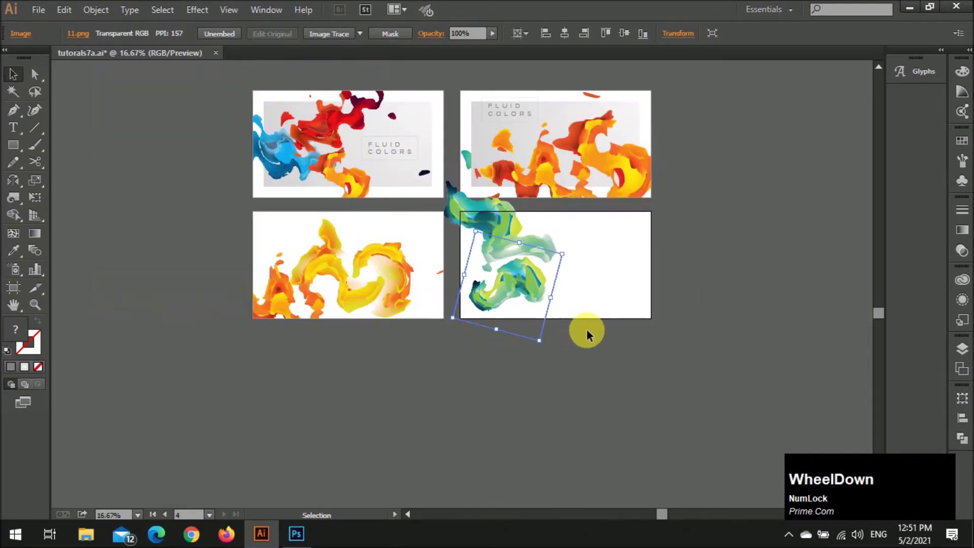
scroll(490, 332, "up", 2)
left_click(492, 331)
key("ctrl+z")
left_click_drag(577, 387, 499, 256)
left_click_drag(507, 263, 557, 264)
Step: Copy the blue splash 5a.png from the first artboard's clip group and paste it at the left of the fourth artboard
double_click(146, 153)
left_click(88, 128)
key("ctrl+c")
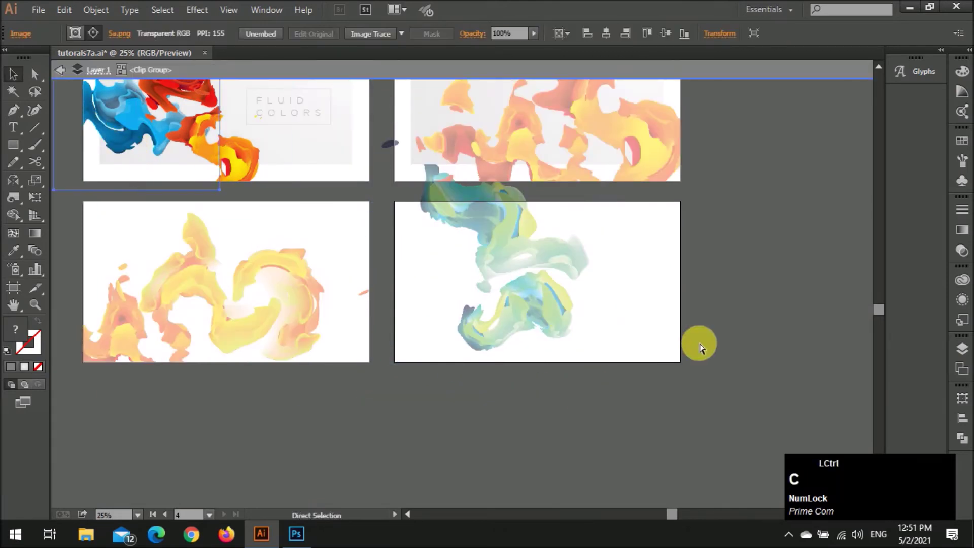
double_click(700, 348)
key("ctrl+v")
left_click_drag(439, 307, 442, 274)
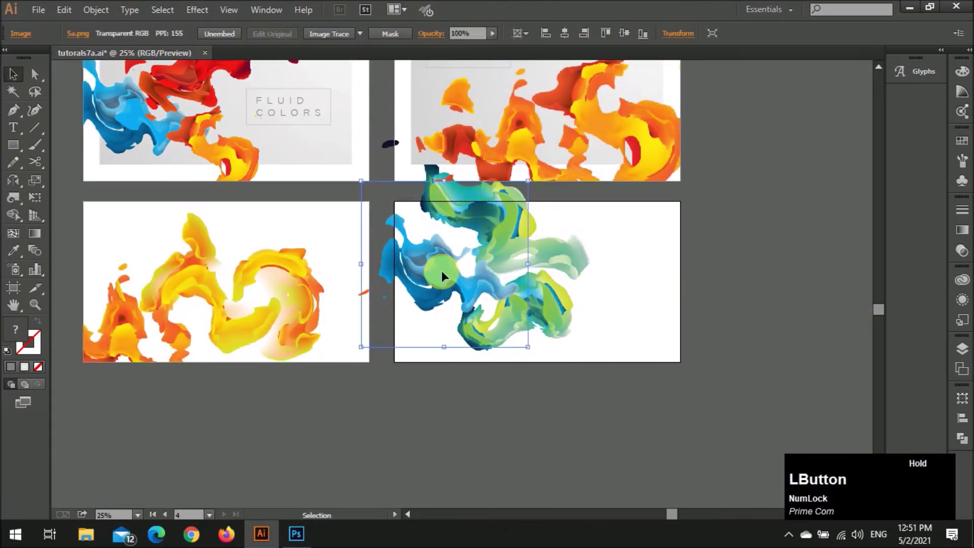
Step: Reflect the blue splash about the vertical axis and rotate it to fit left of the blue-green splashes
key("alt")
left_click(540, 373, "alt")
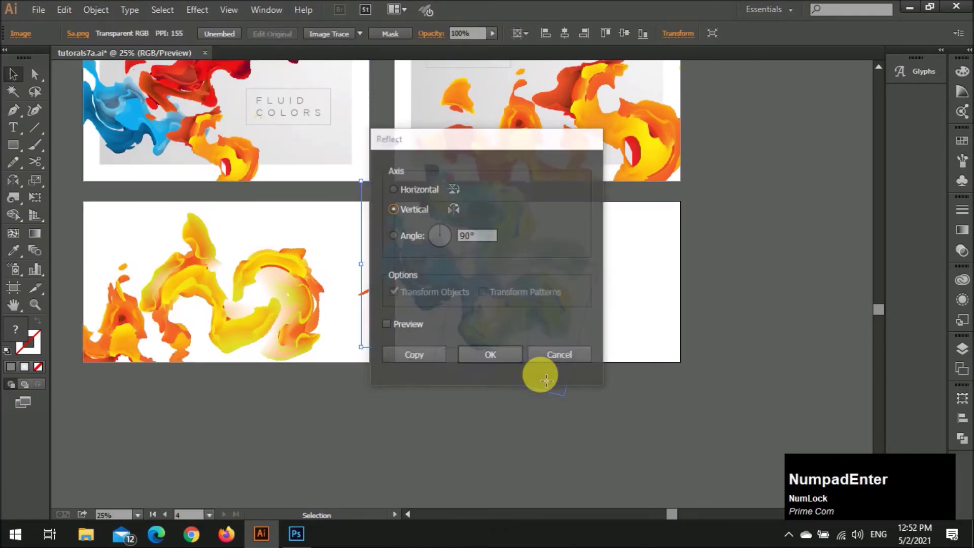
key("KP_Enter")
left_click_drag(540, 350, 566, 334)
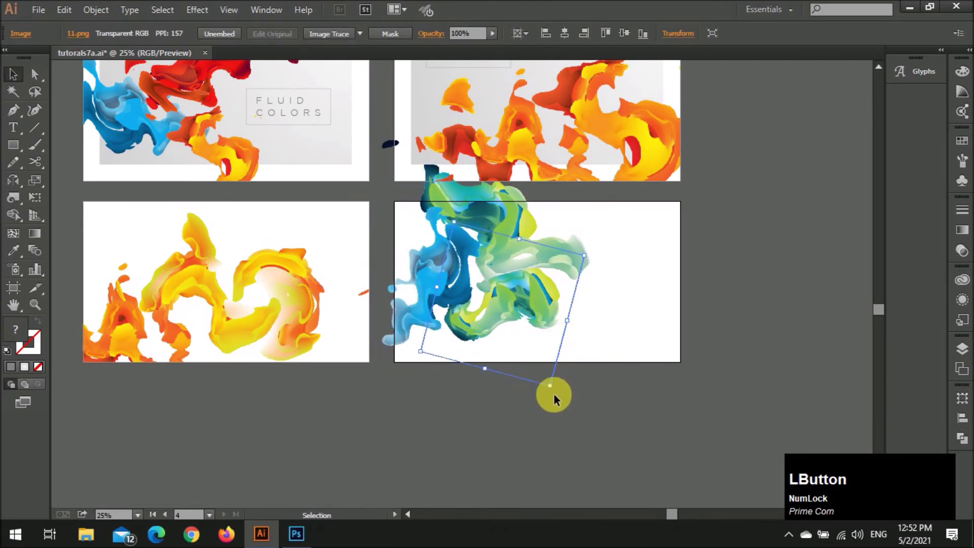
Step: Move 11.png lower and rotate 12.png slightly clockwise, shifting it toward the right of the blue splash
left_click_drag(555, 394, 533, 403)
left_click_drag(517, 343, 521, 363)
left_click_drag(535, 420, 554, 407)
left_click(633, 317)
left_click(576, 255)
left_click_drag(614, 327, 616, 351)
left_click_drag(558, 261, 571, 261)
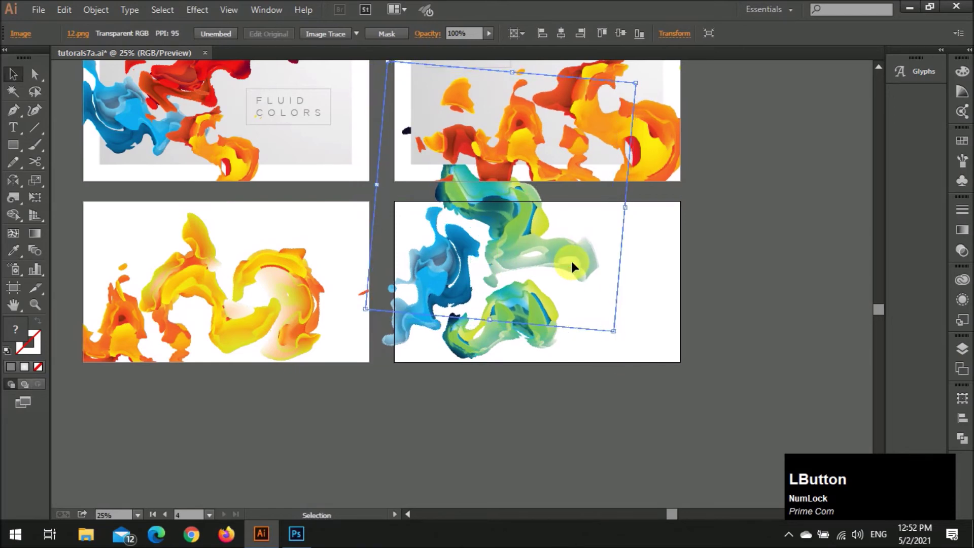
Step: Move all three splashes together to the right half of the fourth artboard
left_click(706, 330)
scroll(644, 319, "up", 1)
left_click_drag(391, 234, 553, 231)
left_click(629, 378)
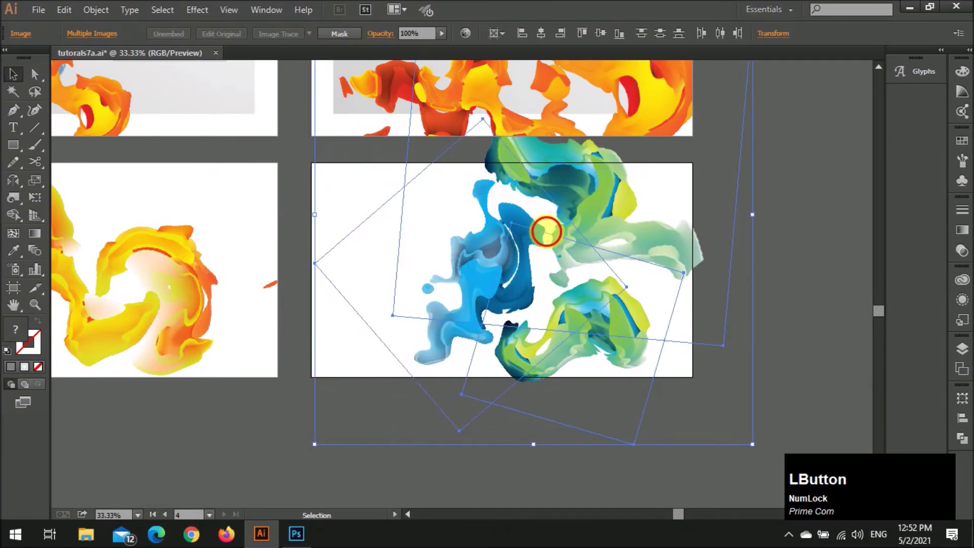
left_click(724, 358)
Step: Rotate 11.png by half a turn and place it at the fourth artboard's lower-right corner
scroll(614, 366, "up", 2)
scroll(573, 383, "down", 2)
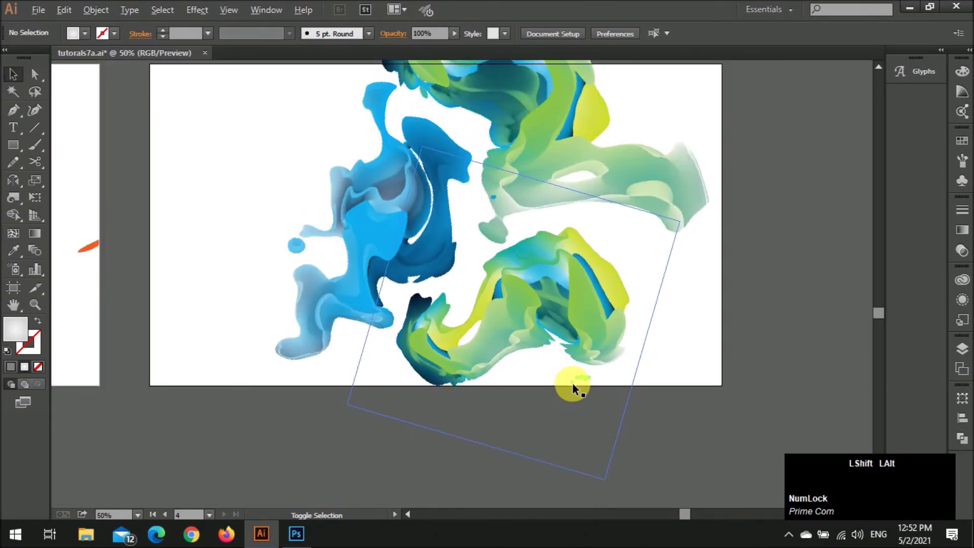
left_click(572, 382, "shift")
left_click_drag(649, 278, 451, 370)
left_click_drag(546, 363, 575, 392)
left_click_drag(577, 381, 619, 390)
left_click_drag(588, 356, 583, 352)
Step: Nudge 12.png and the blue splash so they meet more closely, then readjust 11.png below them
left_click_drag(578, 197, 598, 238)
left_click_drag(450, 291, 461, 305)
left_click_drag(453, 291, 464, 300)
left_click_drag(588, 254, 588, 248)
left_click_drag(582, 383, 572, 370)
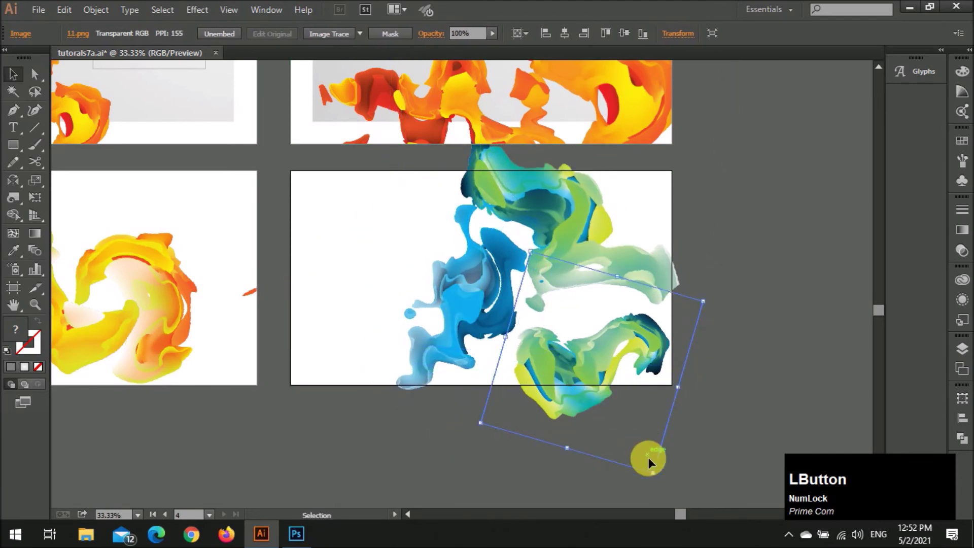
Step: Enlarge 11.png and position it across the lower edge of the fourth artboard, beneath 12.png
left_click_drag(663, 485, 702, 505)
left_click_drag(654, 318, 629, 347)
left_click_drag(613, 357, 613, 358)
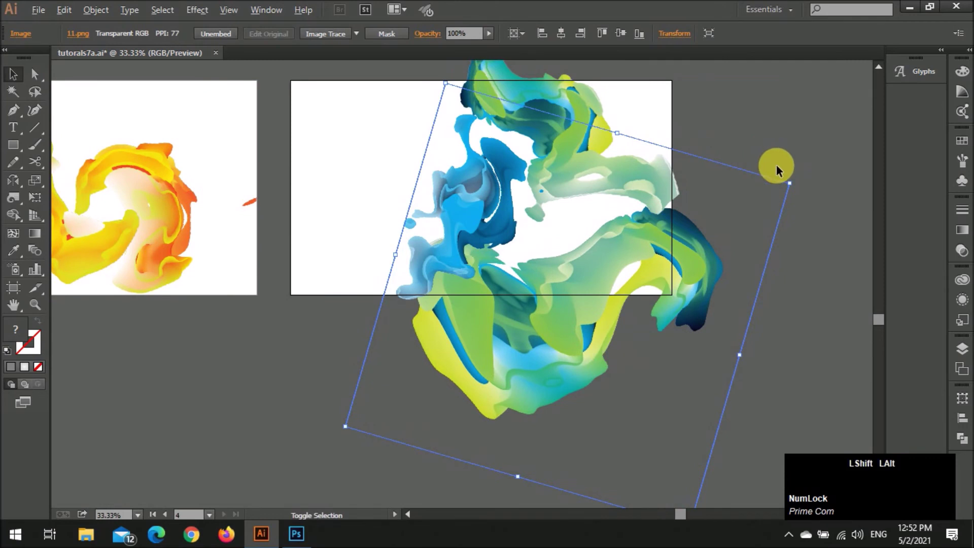
left_click_drag(790, 184, 741, 210)
left_click_drag(652, 292, 615, 269)
Step: Enlarge the blue splash until it joins 11.png and shift 12.png slightly to the right
mouse_move(495, 224)
left_mouse_down()
mouse_move(524, 233)
mouse_move(492, 237)
left_mouse_up()
left_click_drag(620, 237, 645, 239)
left_click_drag(503, 238, 492, 239)
left_click(649, 279)
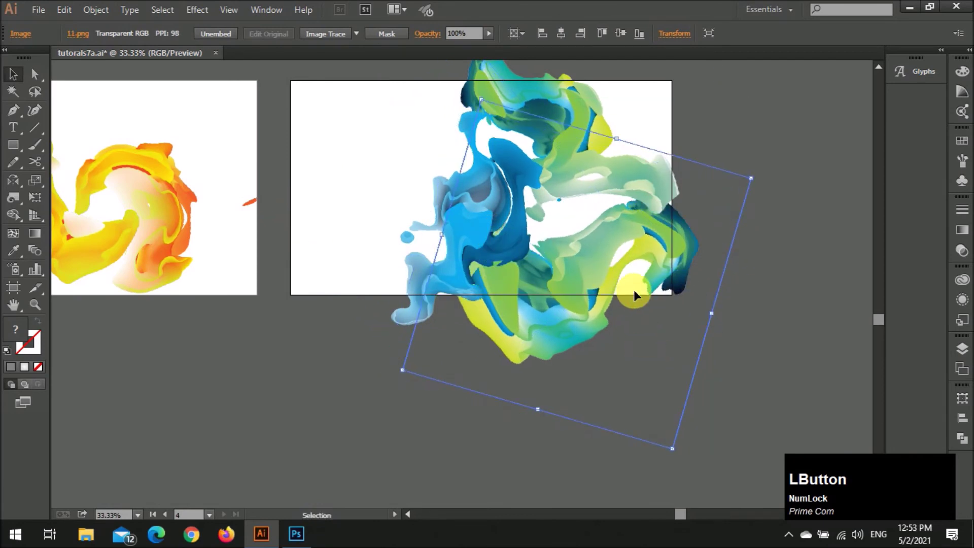
mouse_move(602, 102)
left_mouse_down()
mouse_move(599, 90)
mouse_move(603, 120)
left_mouse_up()
left_click(674, 327)
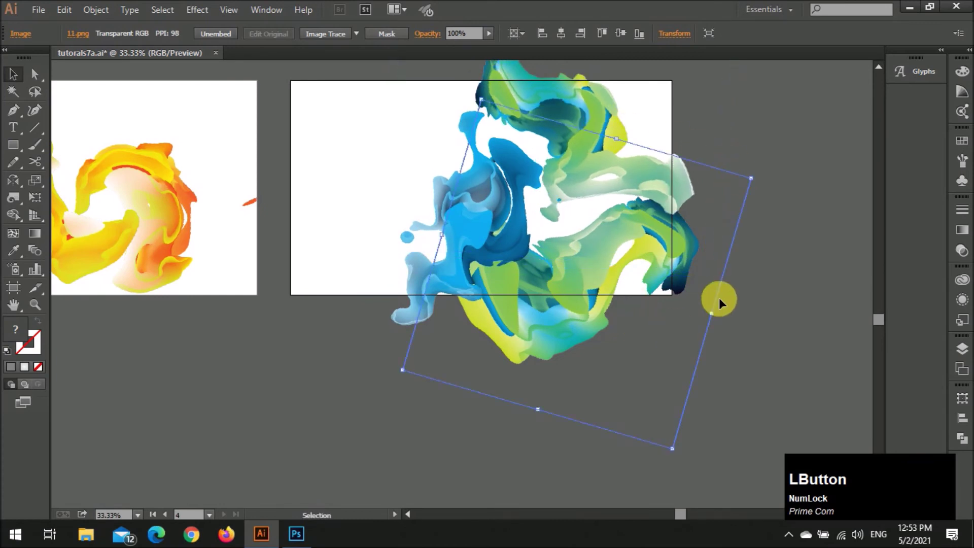
Step: Rotate 11.png slightly and nudge it to close the gap with the blue splash
left_click_drag(759, 177, 739, 145)
left_click_drag(603, 362, 580, 372)
left_click(740, 318)
scroll(739, 318, "up", 5)
left_click_drag(434, 316, 434, 311)
left_click(772, 277)
Step: Draw a rectangle covering the fourth artboard and clip its three paint splashes to it with a clipping mask
left_click(13, 145)
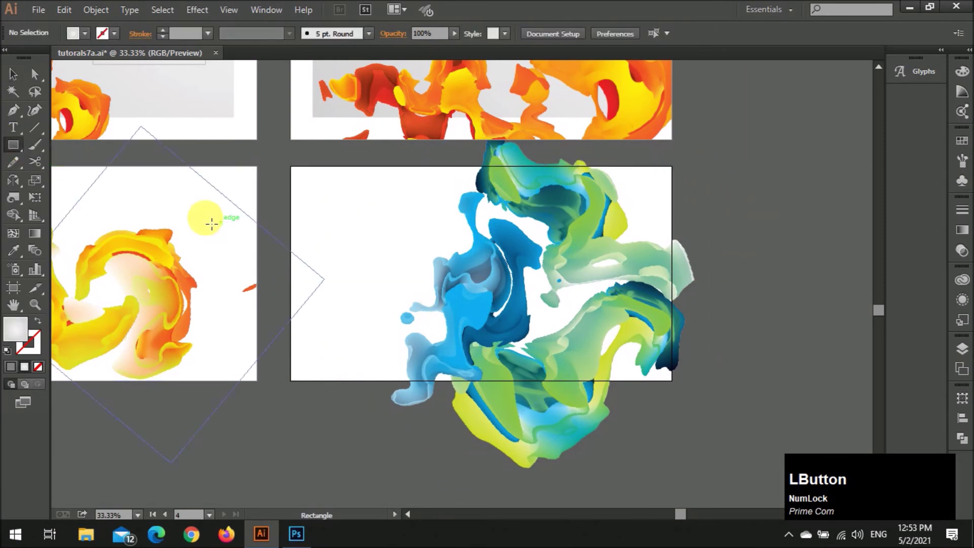
left_click(299, 174)
left_click(435, 288)
key("v")
left_click_drag(724, 193, 592, 256)
key("ctrl+z")
left_click_drag(717, 441, 355, 204)
right_click(355, 204)
left_click(416, 288)
left_click(745, 268)
Step: Copy the red splash 6.png from the first artboard's clip group
scroll(745, 268, "down", 1)
scroll(754, 277, "left", 4)
scroll(757, 282, "up", 5)
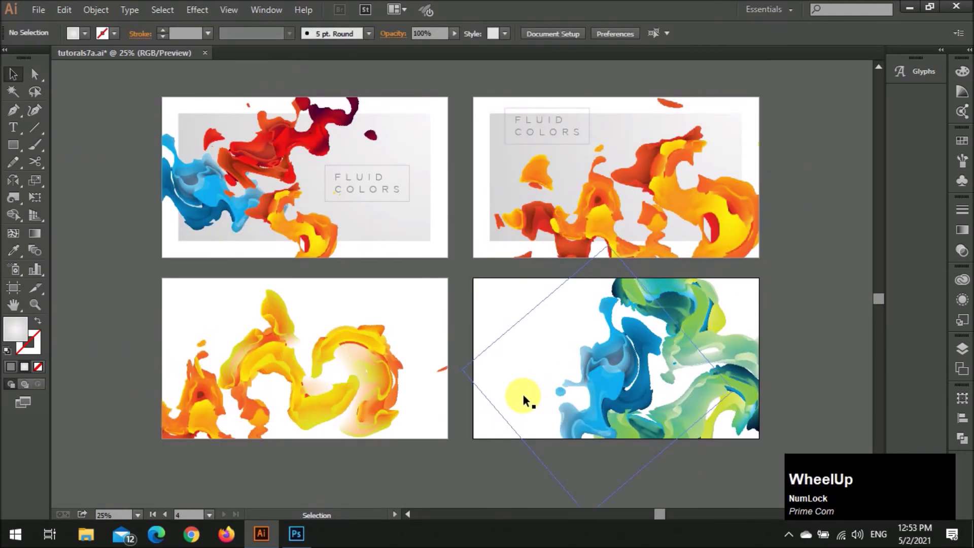
scroll(507, 398, "down", 1)
scroll(349, 305, "up", 1)
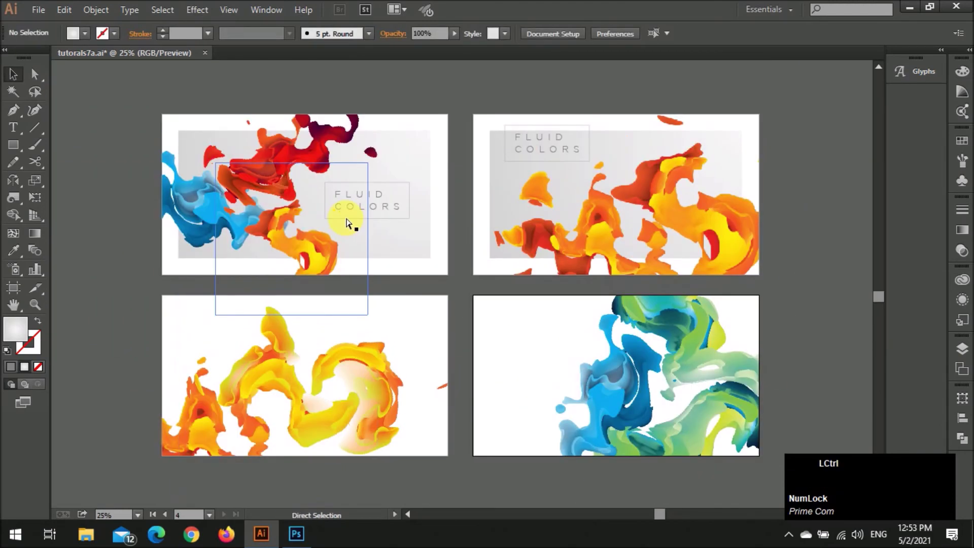
scroll(348, 217, "up", 1)
scroll(348, 217, "right", 1)
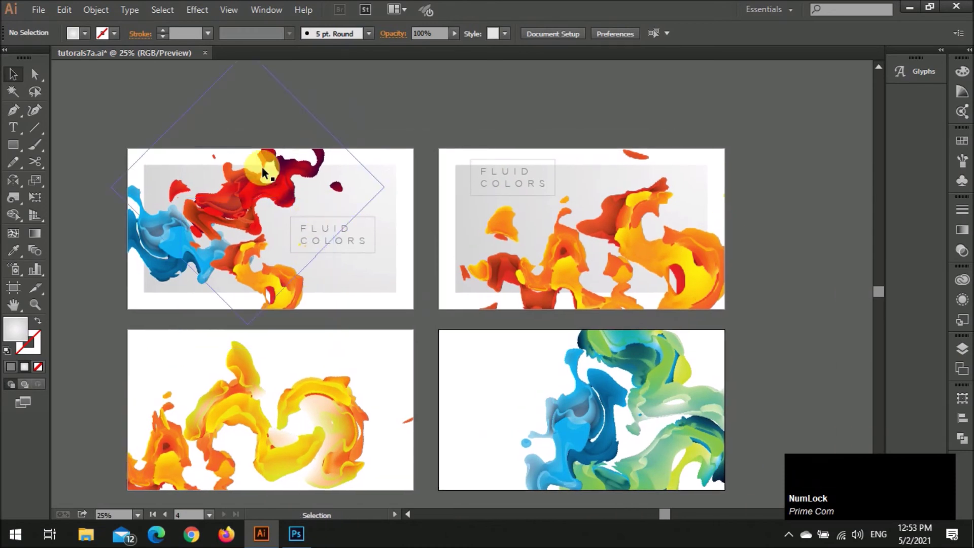
double_click(259, 175)
double_click(799, 211)
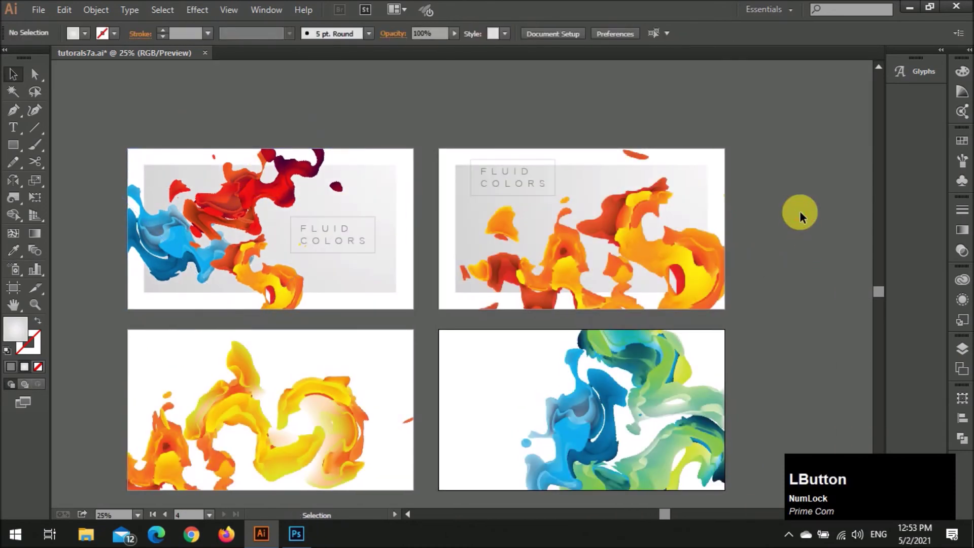
Step: Paste the red splash into the second artboard's clip group and place it over the artboard's upper-right corner
scroll(800, 211, "right", 2)
double_click(611, 223)
key("ctrl+v")
left_click_drag(484, 277, 559, 287)
left_click_drag(559, 288, 571, 274)
mouse_move(596, 242)
left_mouse_down()
mouse_move(672, 163)
mouse_move(678, 173)
left_mouse_up()
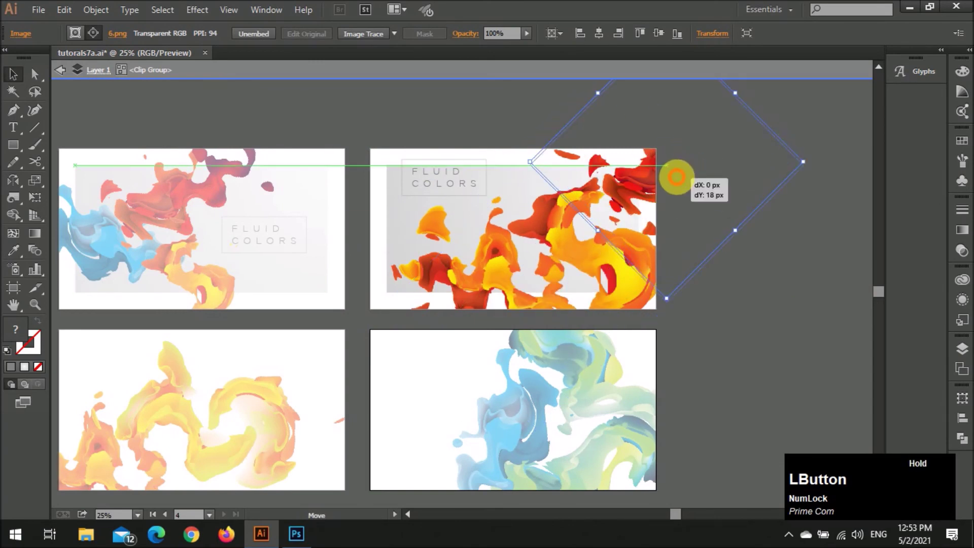
double_click(781, 346)
Step: Isolate the second artboard's clip group to reach its grey panel and framed title
scroll(766, 305, "down", 1)
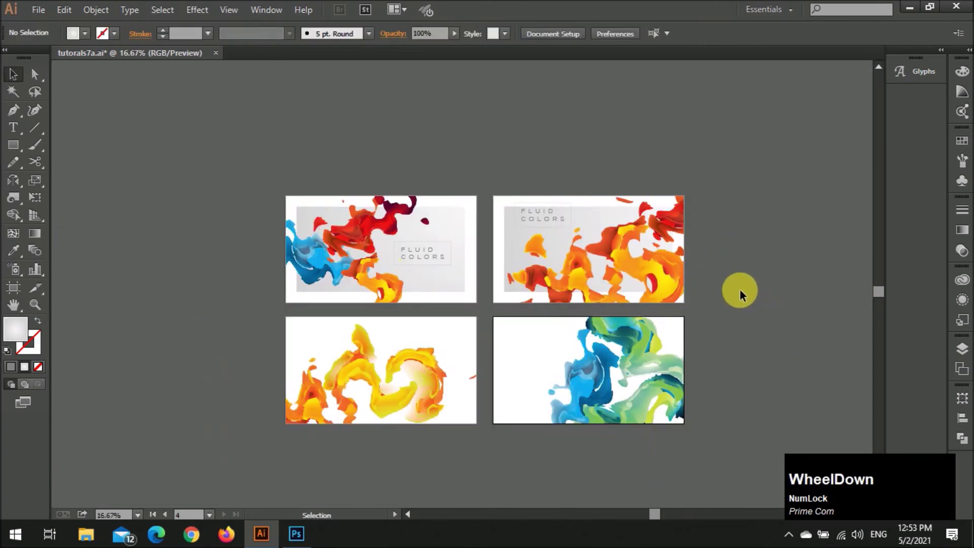
scroll(740, 290, "down", 1)
left_click(515, 148)
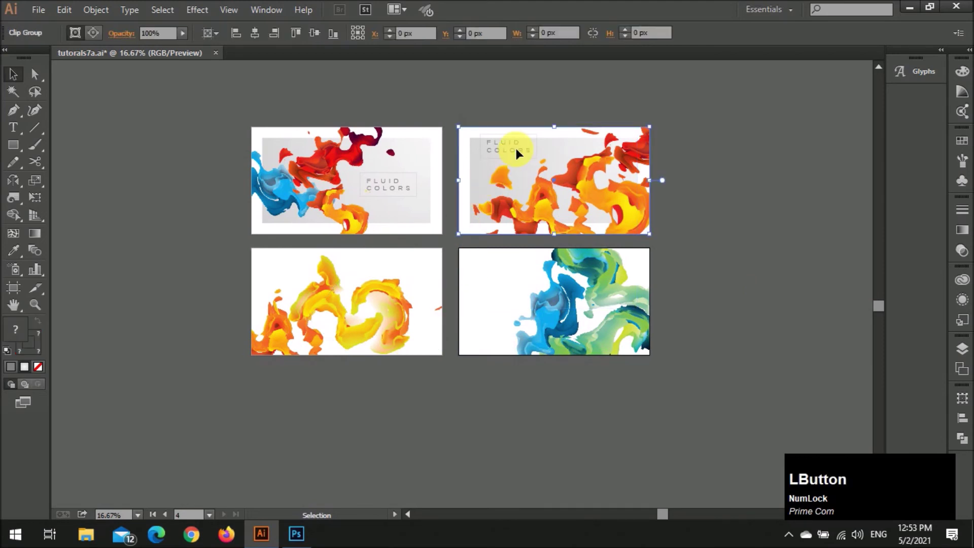
left_click(507, 133, "shift")
double_click(508, 143)
left_click(508, 139)
left_click(646, 181, "shift")
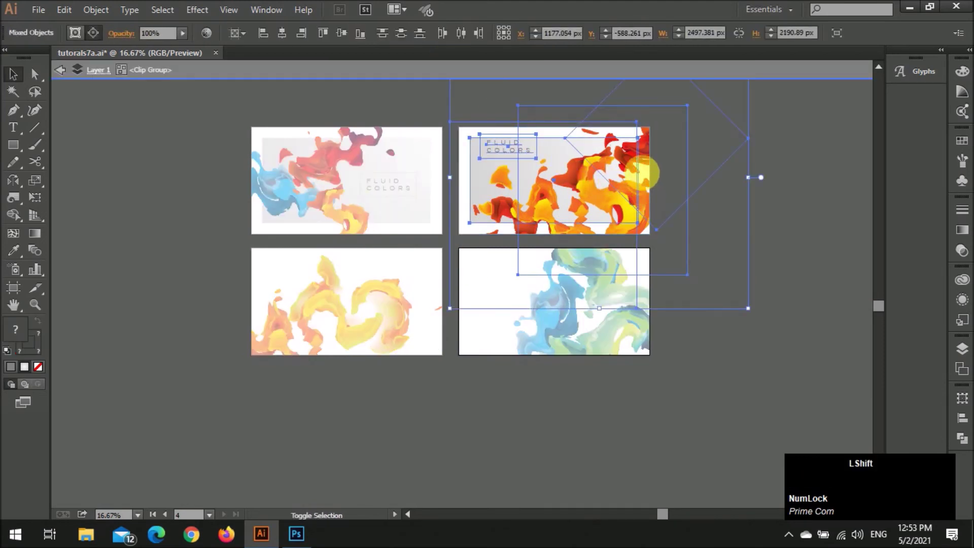
left_click(571, 124, "shift")
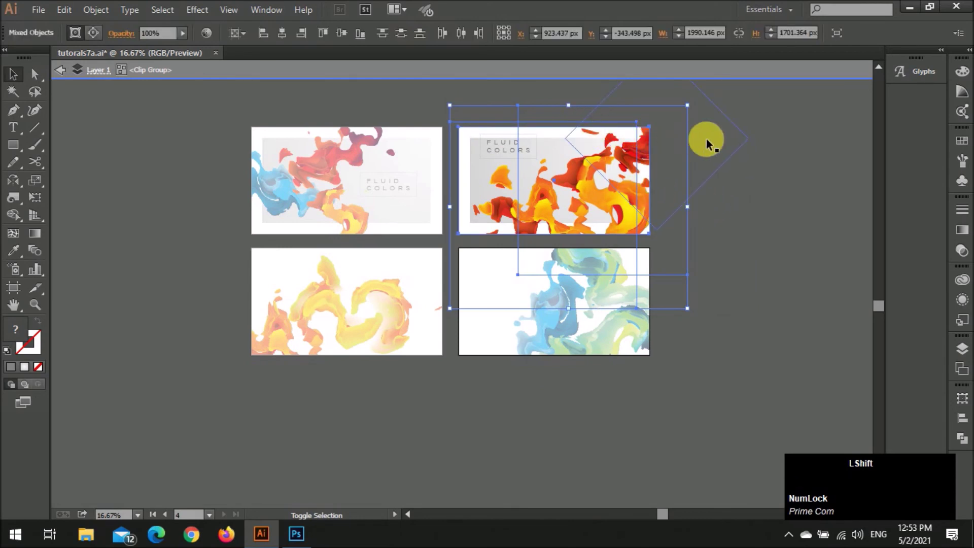
left_click(510, 120, "shift")
left_click(534, 133, "shift")
left_click(492, 126, "shift")
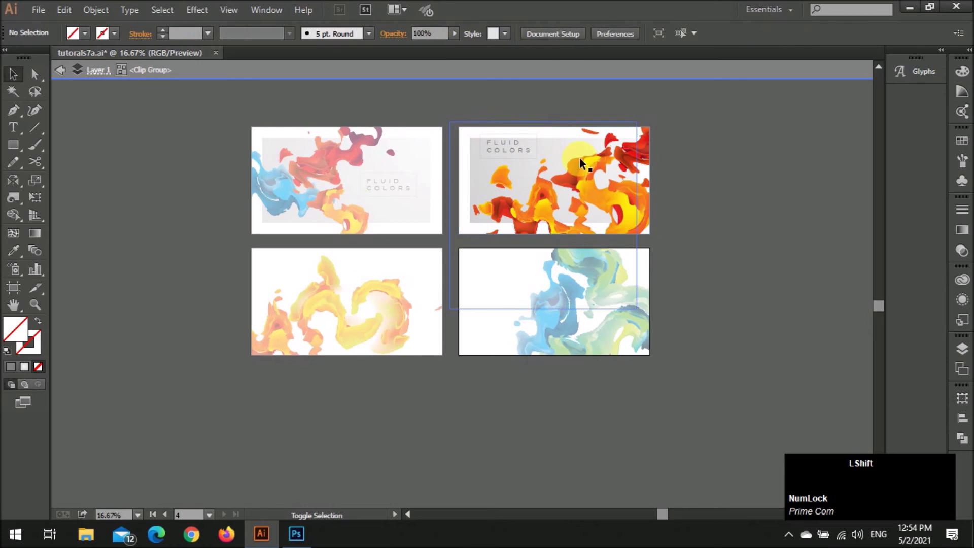
Step: Select only the grey panel and framed Fluid Colors title inside the second artboard's clip group and copy them
left_click(519, 149)
left_click_drag(477, 104, 529, 157)
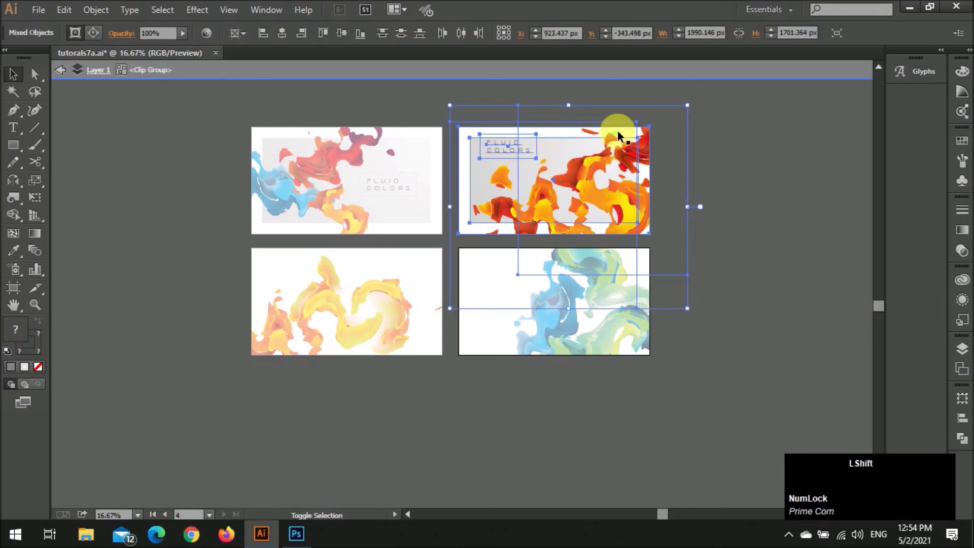
left_click(652, 135, "shift")
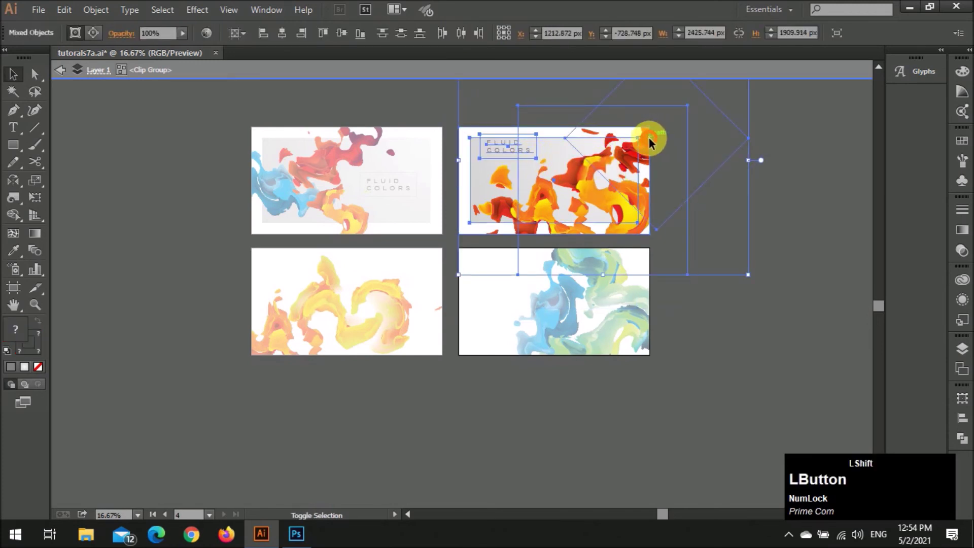
left_click(718, 169, "shift")
key("ctrl+c")
Step: Paste the grey panel and framed title onto the third artboard
double_click(320, 386)
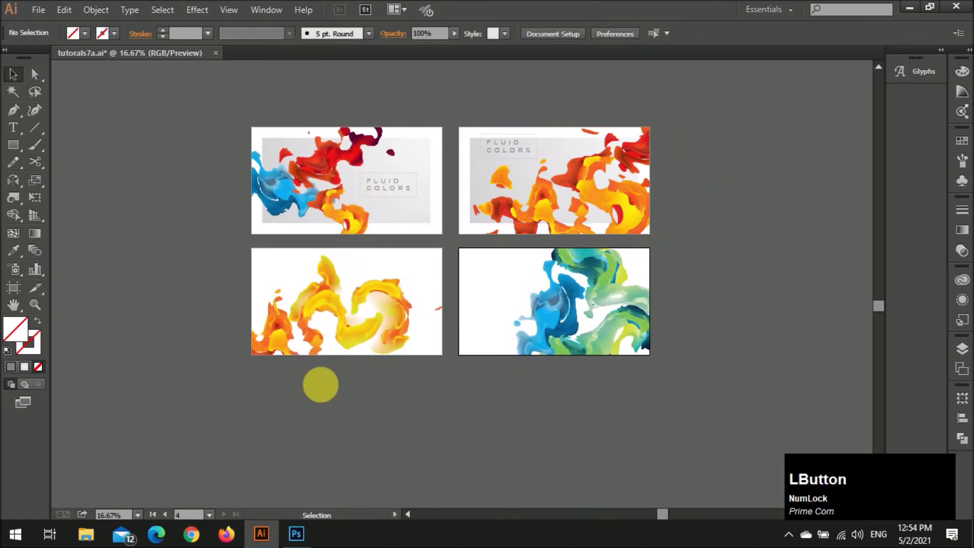
key("ctrl+v")
left_click_drag(402, 262, 321, 295)
Step: Move the framed title to the upper-right corner of the third artboard's grey panel
scroll(331, 296, "up", 2)
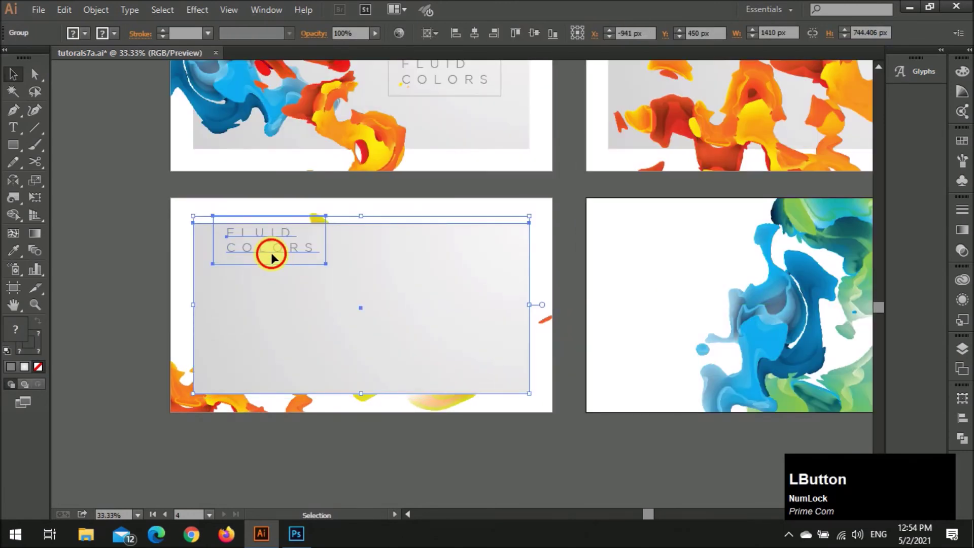
double_click(272, 258)
left_click_drag(319, 256, 496, 272)
double_click(203, 243)
left_click(139, 236)
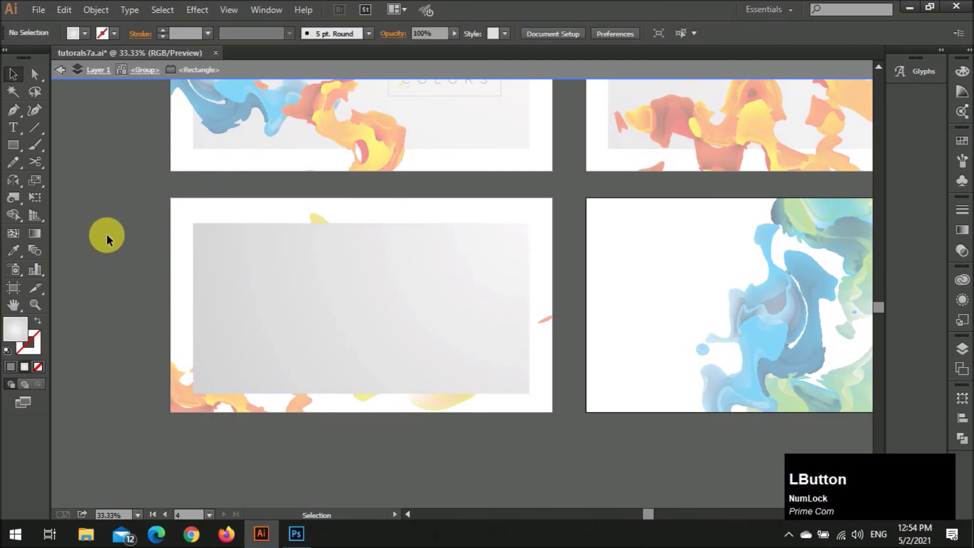
Step: Send the panel and title group behind the third artboard's paint splashes
left_click(296, 261)
key("ctrl+shift+bracketleft")
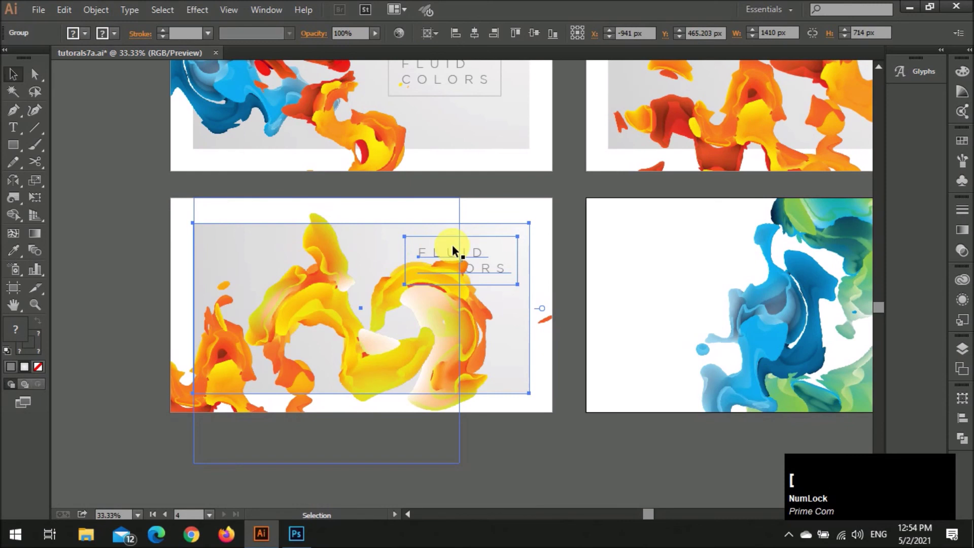
left_click(529, 223)
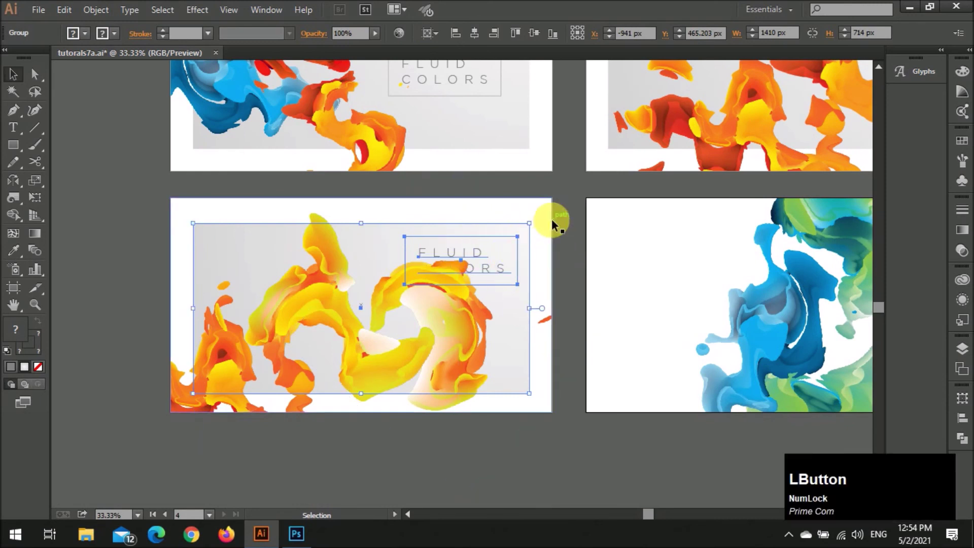
left_click_drag(552, 221, 495, 248)
key("ctrl+z")
Step: Align the panel and title group to the centre of the active fourth artboard
left_click(553, 268, "shift")
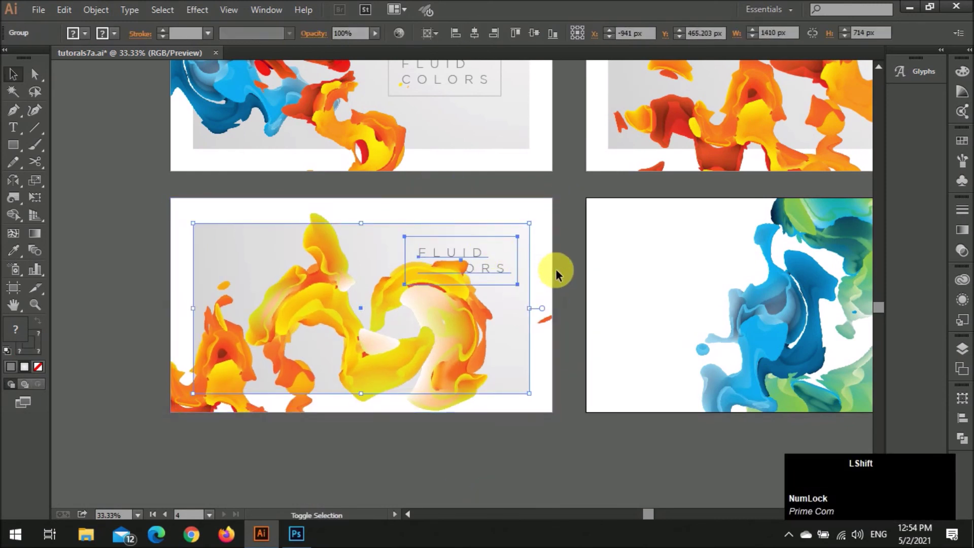
left_click(534, 33)
scroll(728, 236, "right", 4)
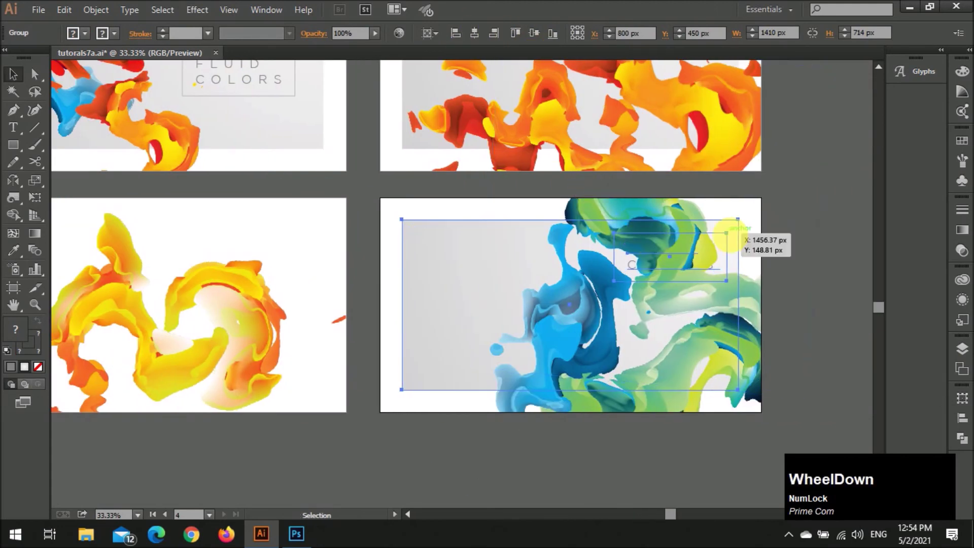
Step: Move the framed title to the upper-left corner of the fourth artboard's grey panel
double_click(409, 223)
left_click(665, 328, "shift")
left_click_drag(703, 262, 507, 261)
double_click(805, 241)
scroll(805, 241, "down", 1)
scroll(415, 419, "left", 1)
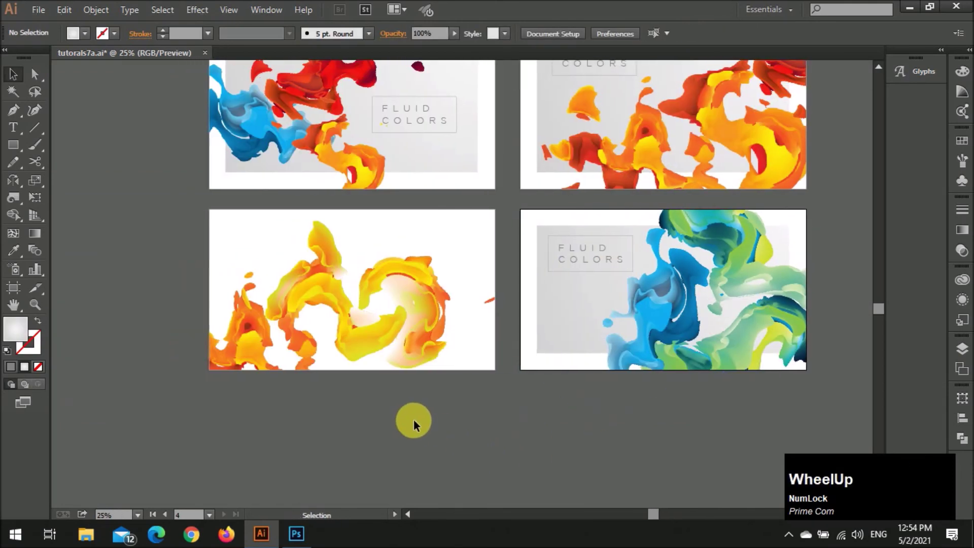
scroll(377, 384, "down", 1)
scroll(433, 374, "up", 1)
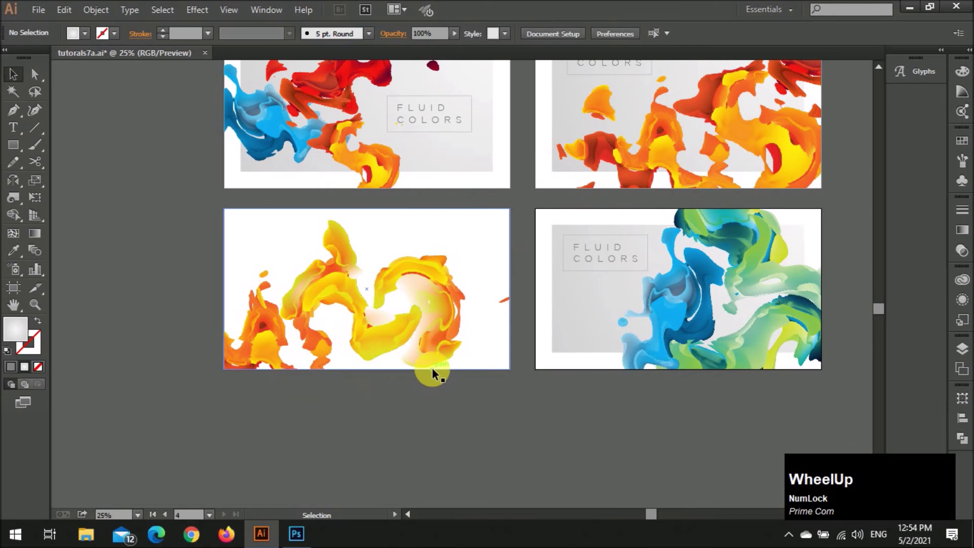
scroll(487, 368, "up", 1)
left_click(600, 309)
double_click(607, 309)
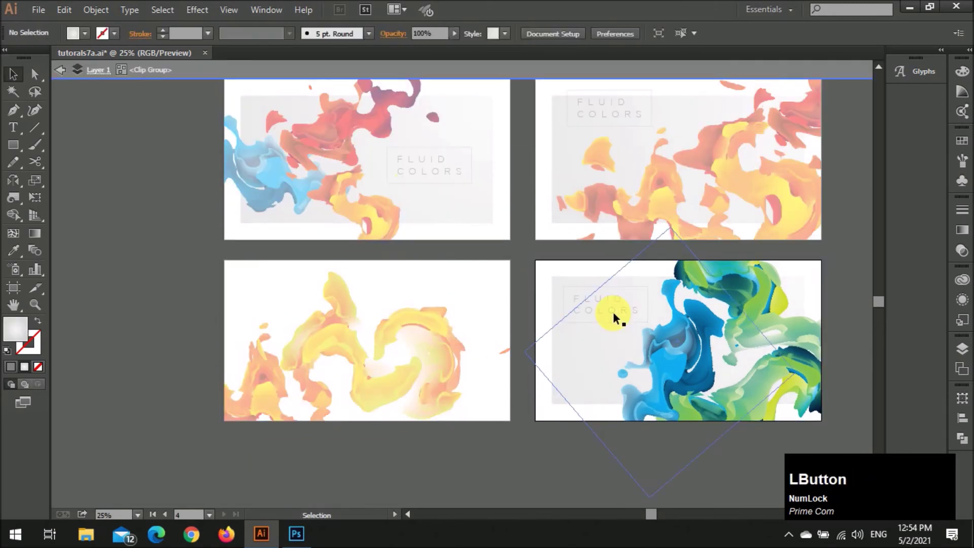
double_click(474, 250)
Step: Duplicate the fourth artboard's grey panel and framed title onto the lower-left artboard, behind its yellow-orange paint splashes
left_click(565, 282)
left_click_drag(565, 282, 262, 289)
left_click(111, 300)
scroll(160, 310, "down", 1)
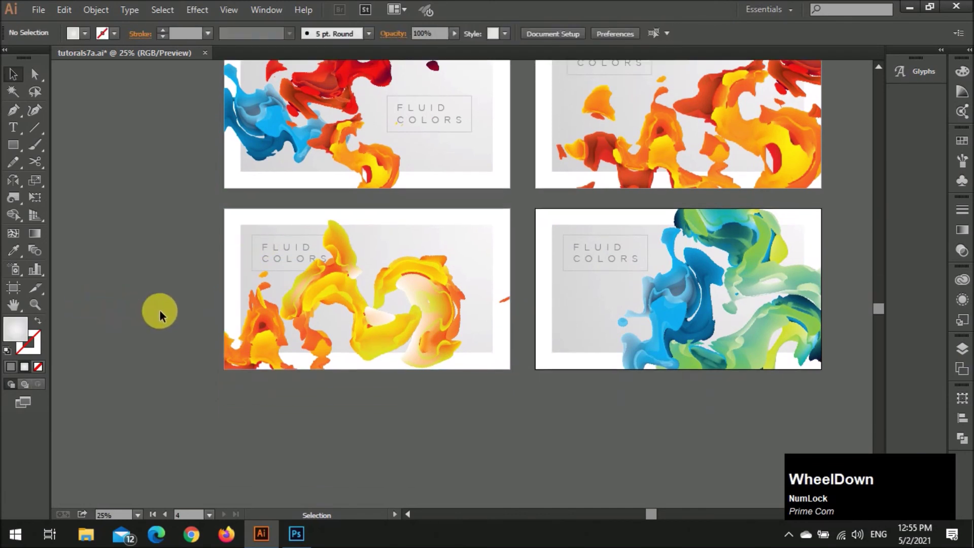
Step: Rotate the splash images inside the lower-left artboard's clip group slightly clockwise and shift them clear of the framed title
scroll(463, 278, "up", 1)
left_click(296, 308)
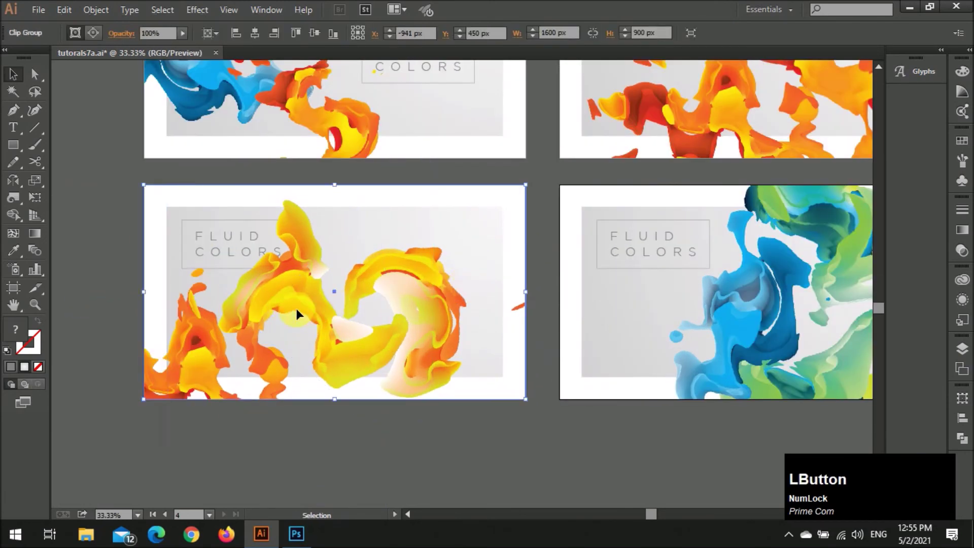
double_click(224, 222)
left_click(233, 218)
left_click(456, 340, "shift")
left_click(163, 353, "shift")
left_click_drag(599, 144, 620, 153)
left_click(487, 258, "shift")
left_click(149, 342, "shift")
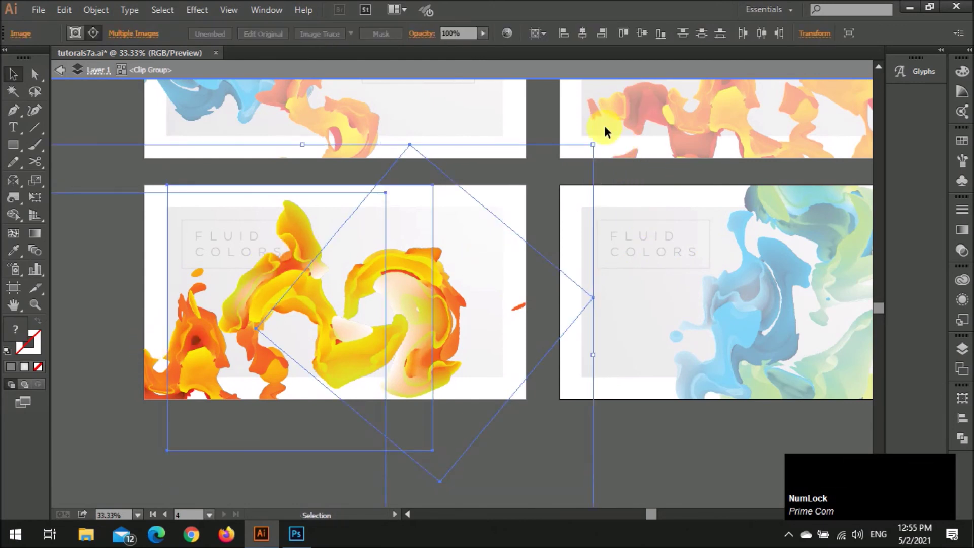
left_click_drag(602, 144, 430, 303)
left_click(662, 433)
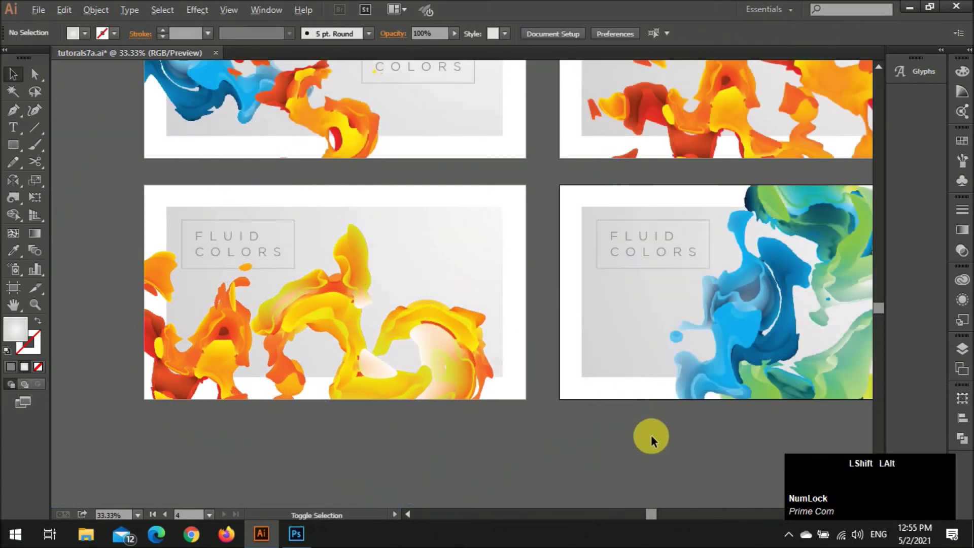
Step: Save the Illustrator document with all four Fluid Colors artboards
scroll(651, 434, "down", 3)
scroll(628, 428, "right", 3)
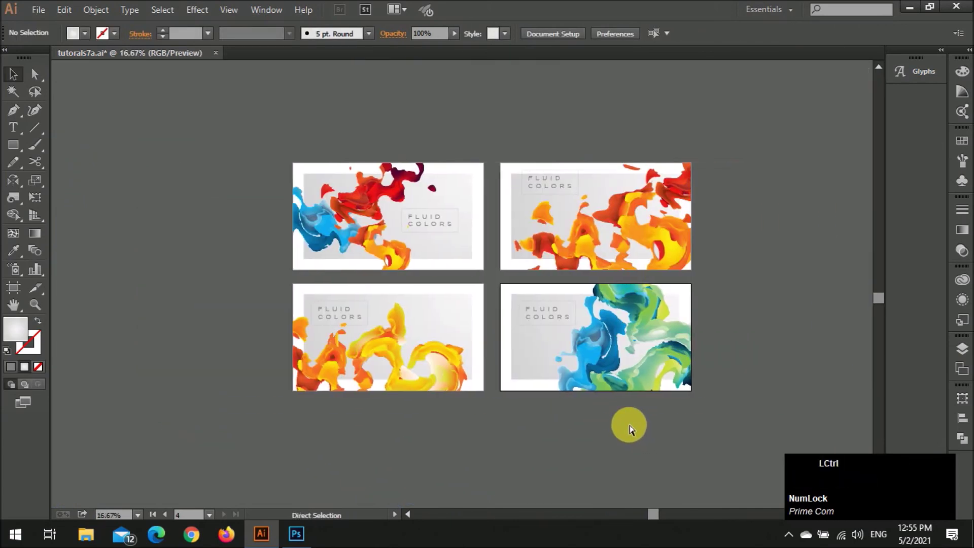
scroll(608, 464, "up", 1)
scroll(578, 445, "up", 3)
scroll(578, 444, "left", 1)
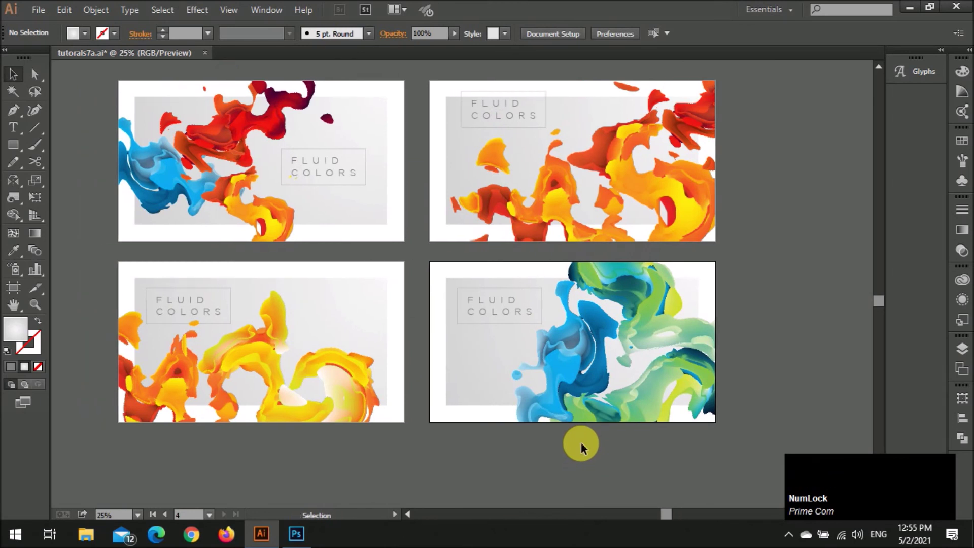
left_click(449, 293)
scroll(408, 365, "down", 1)
scroll(426, 444, "up", 1)
key("ctrl")
key("ctrl+s")
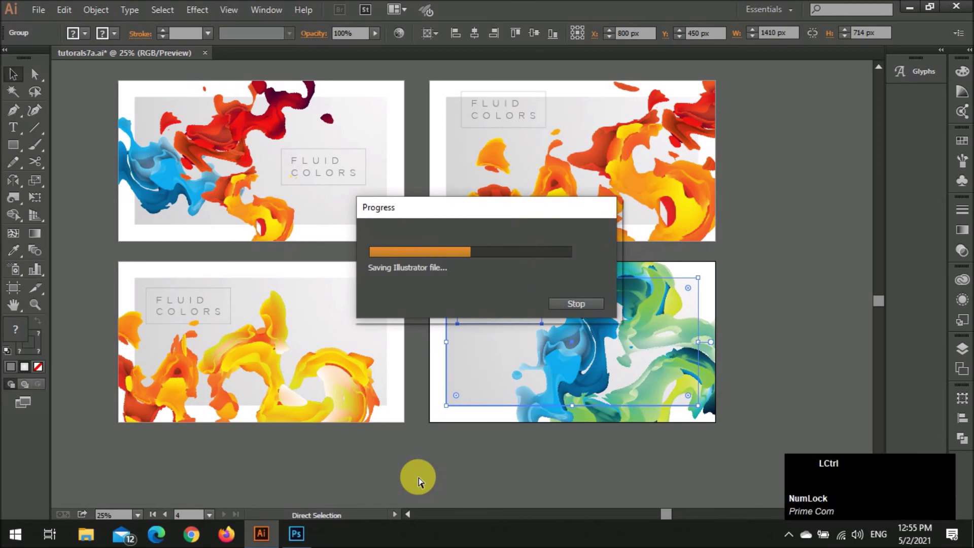